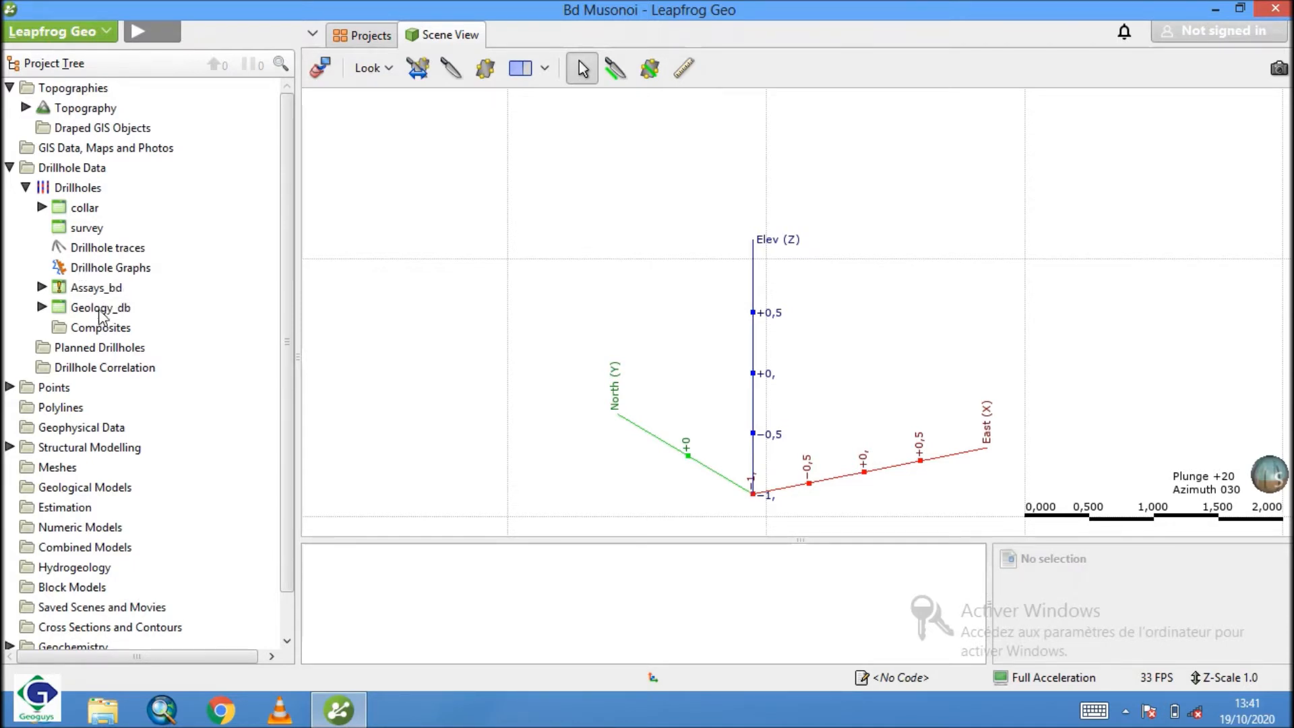
- Create an interval selection column named Dykes in the Geology_db table, using Groupe_lithology as the base column
click(42, 307)
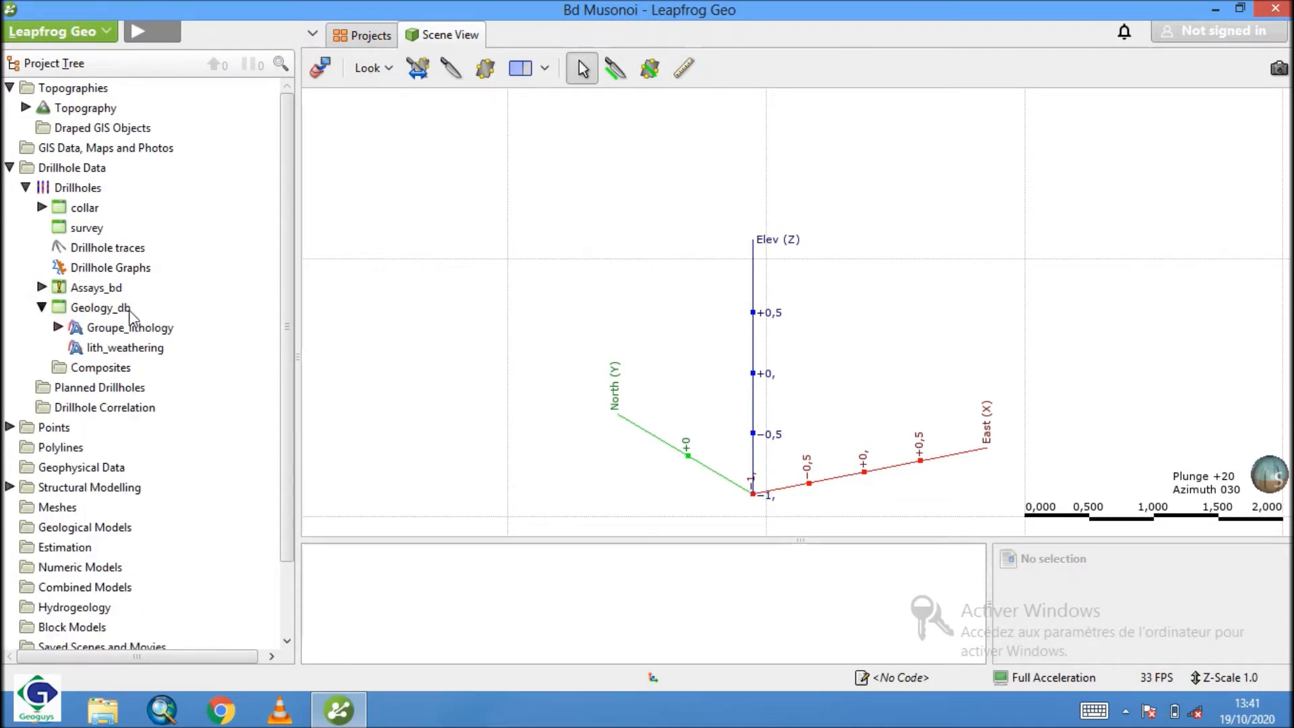
click(41, 307)
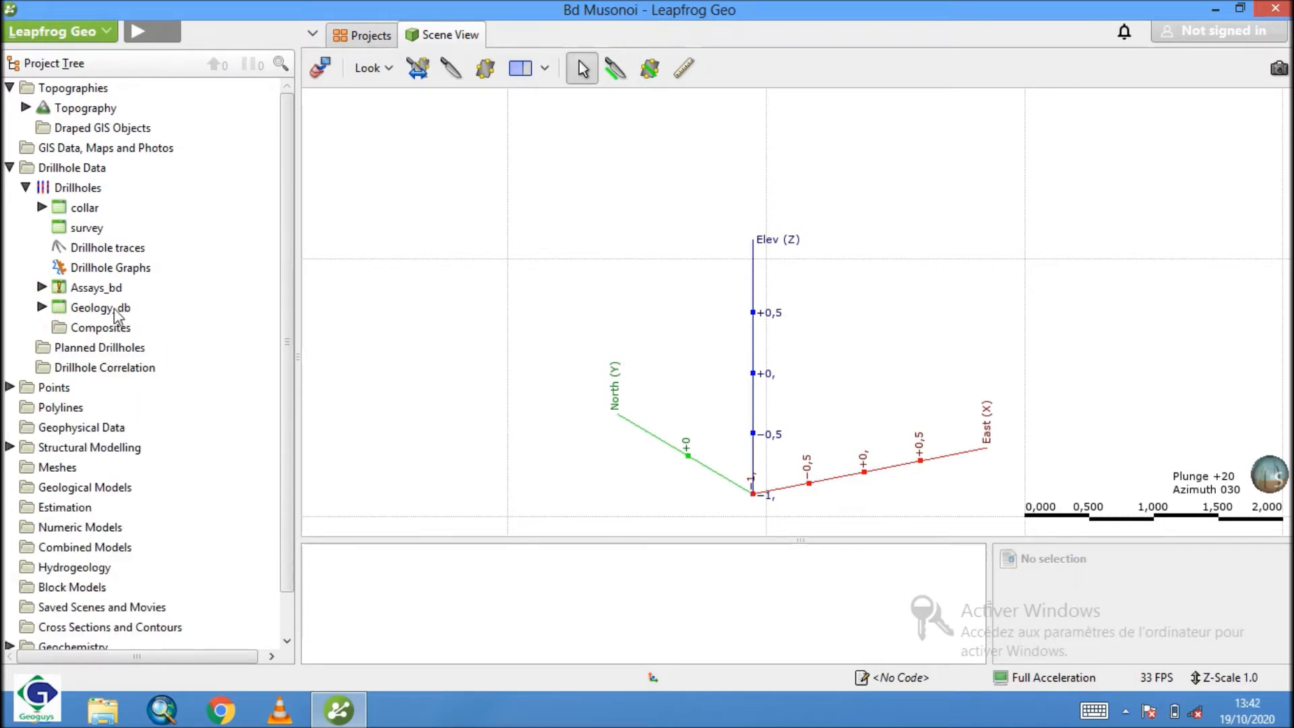
click(107, 309)
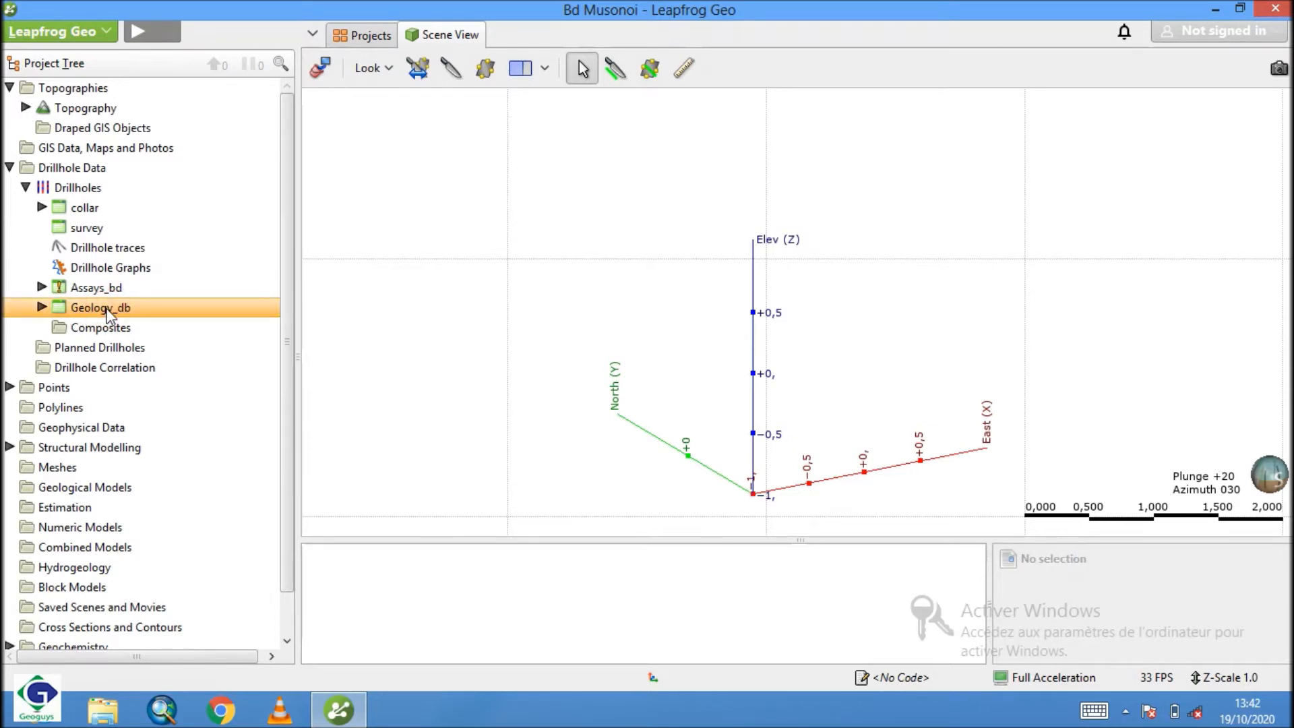
right_click(107, 311)
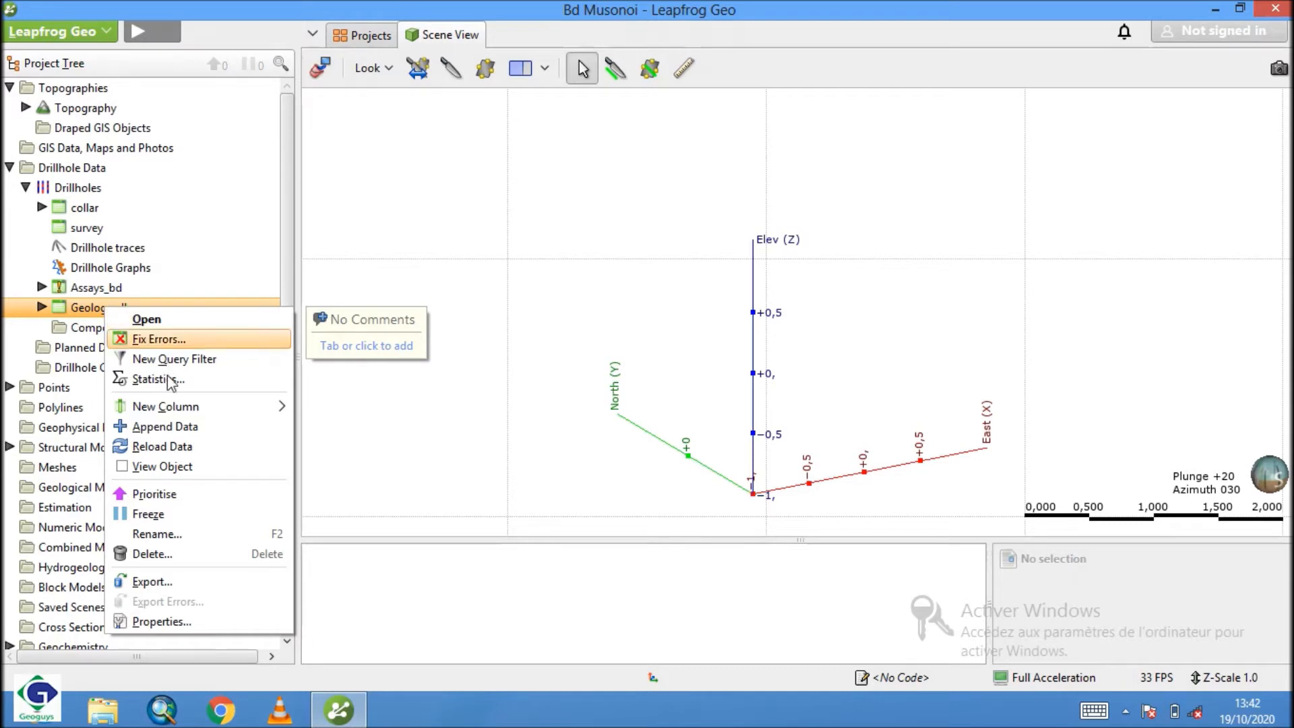
mouse_move(248, 405)
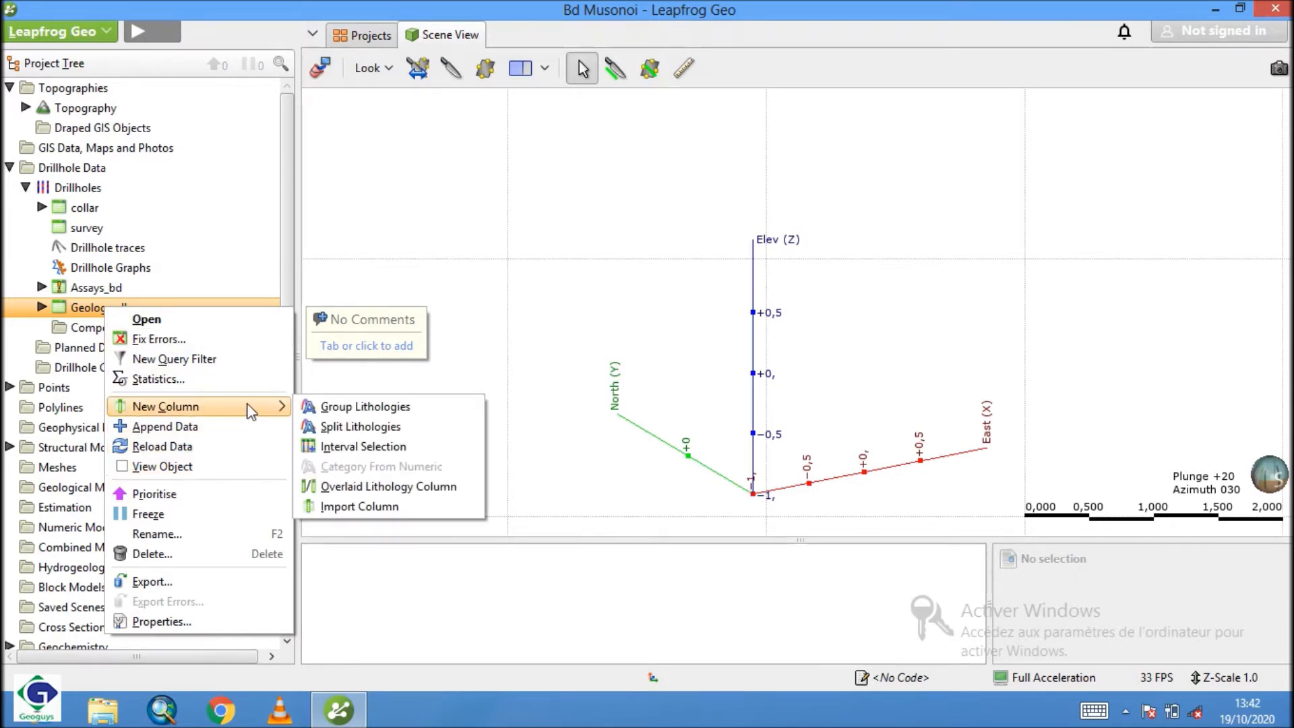
click(334, 447)
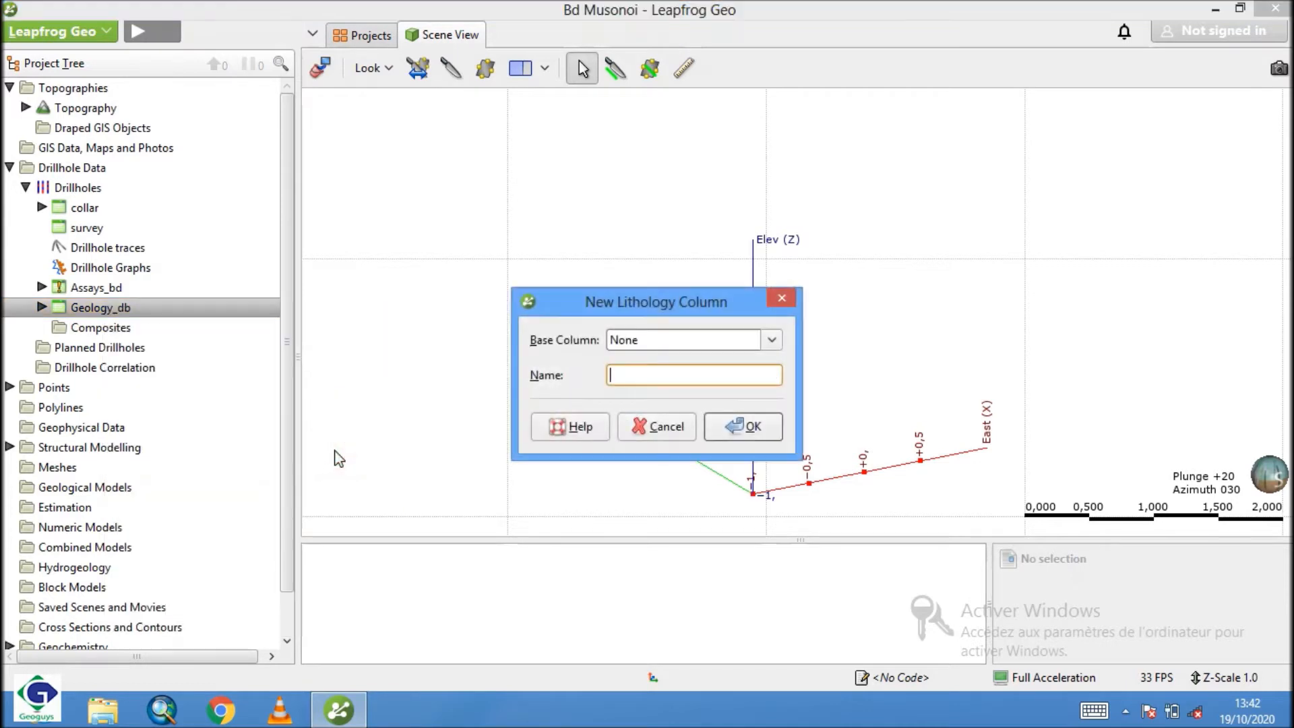
drag(679, 307, 544, 271)
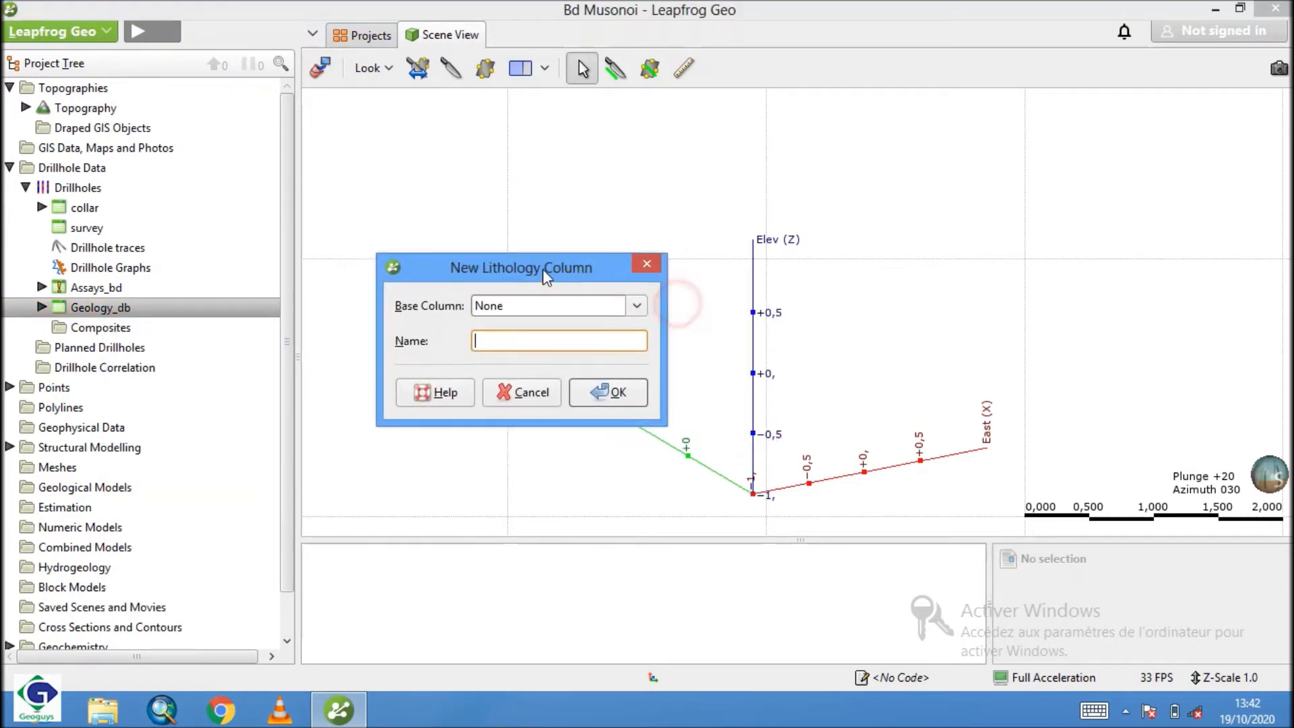
click(637, 306)
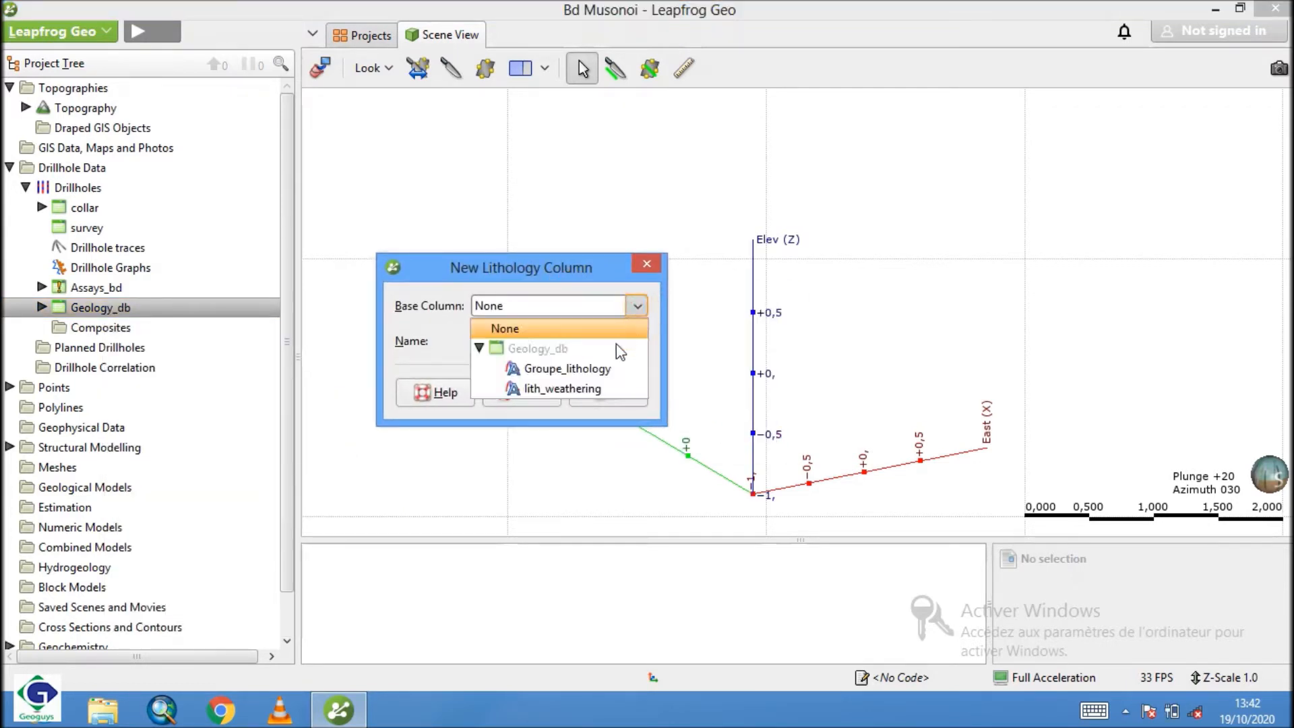
click(606, 368)
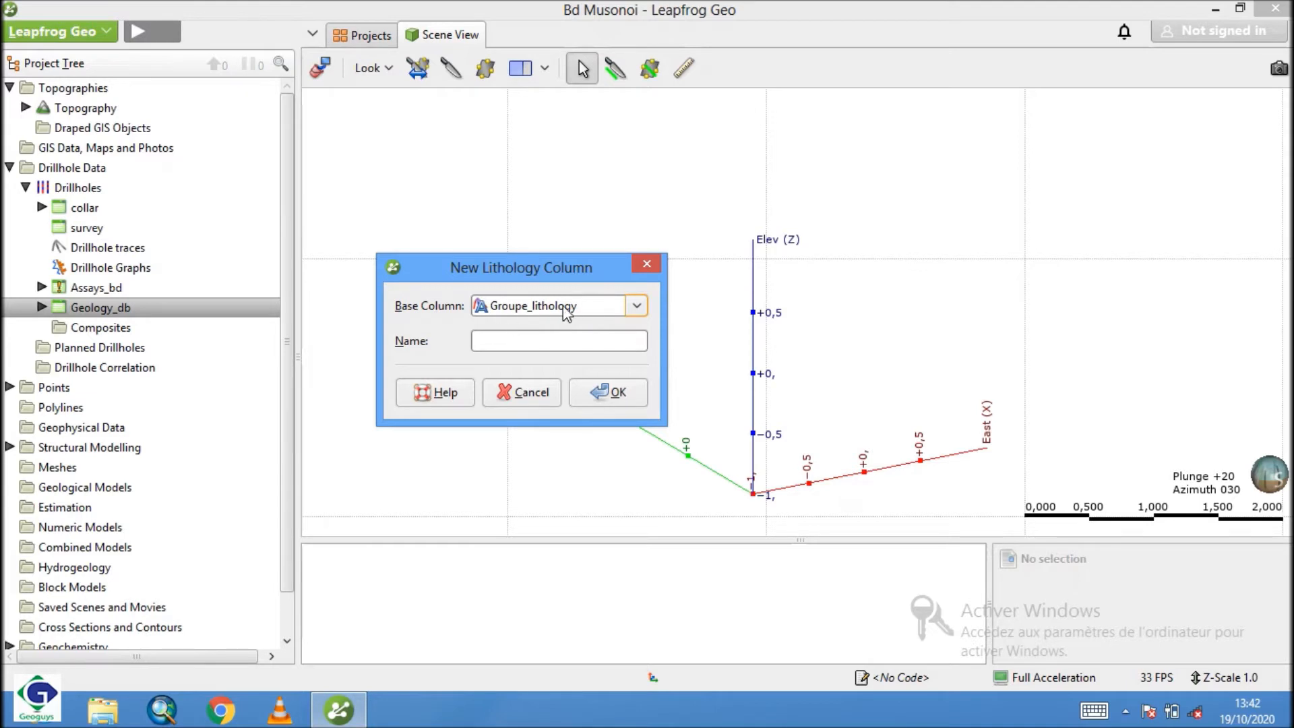
click(494, 341)
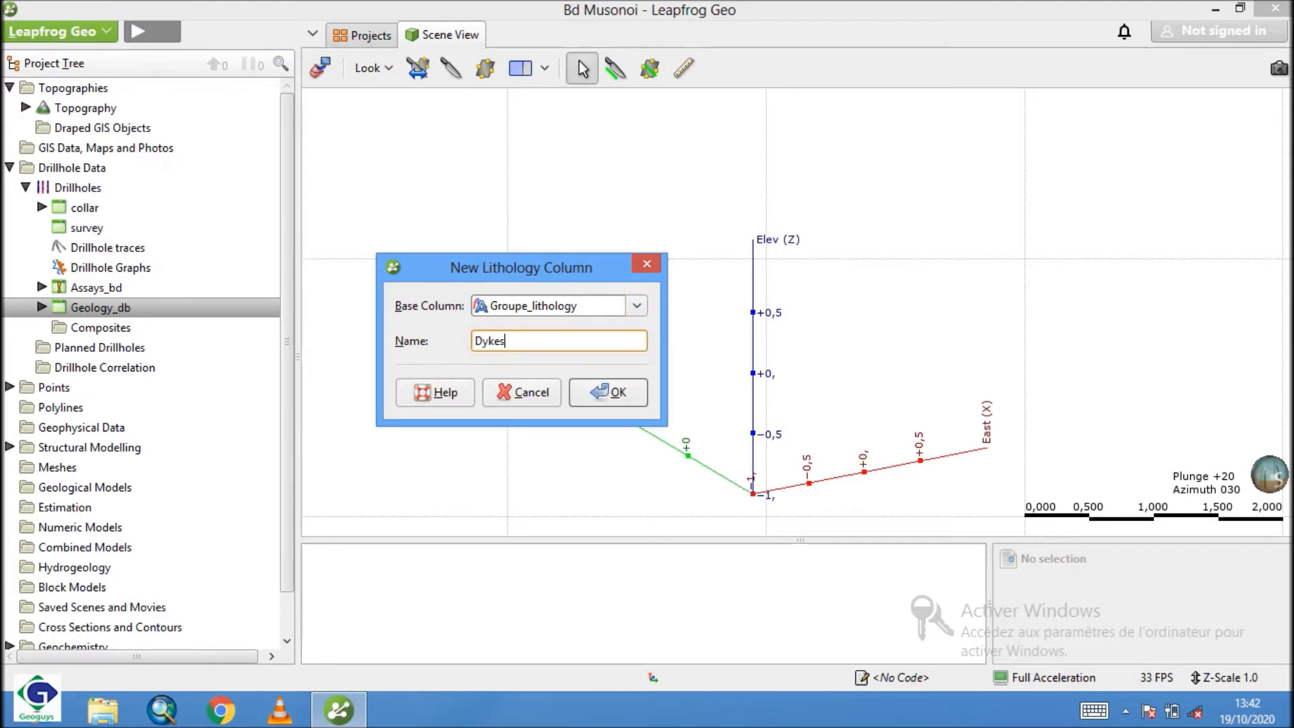
click(613, 392)
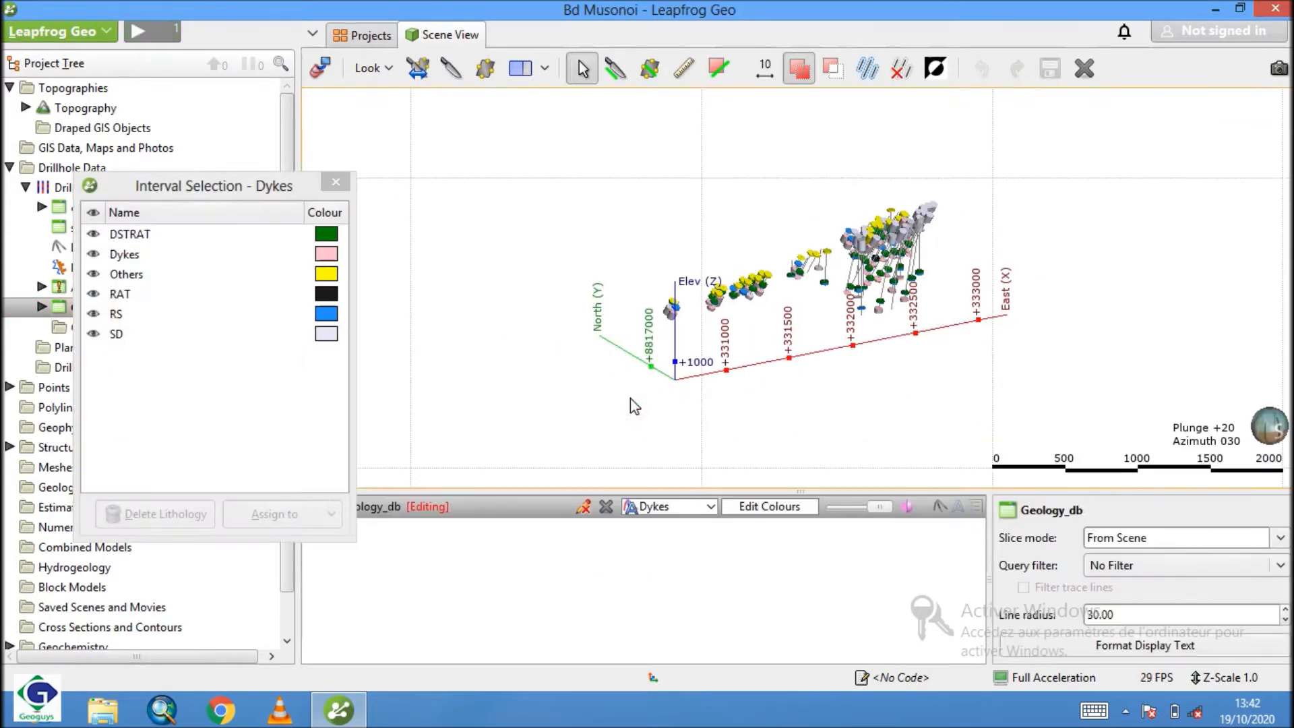
- Hide all lithologies of the interval selection in the scene except Dykes
drag(232, 190, 381, 178)
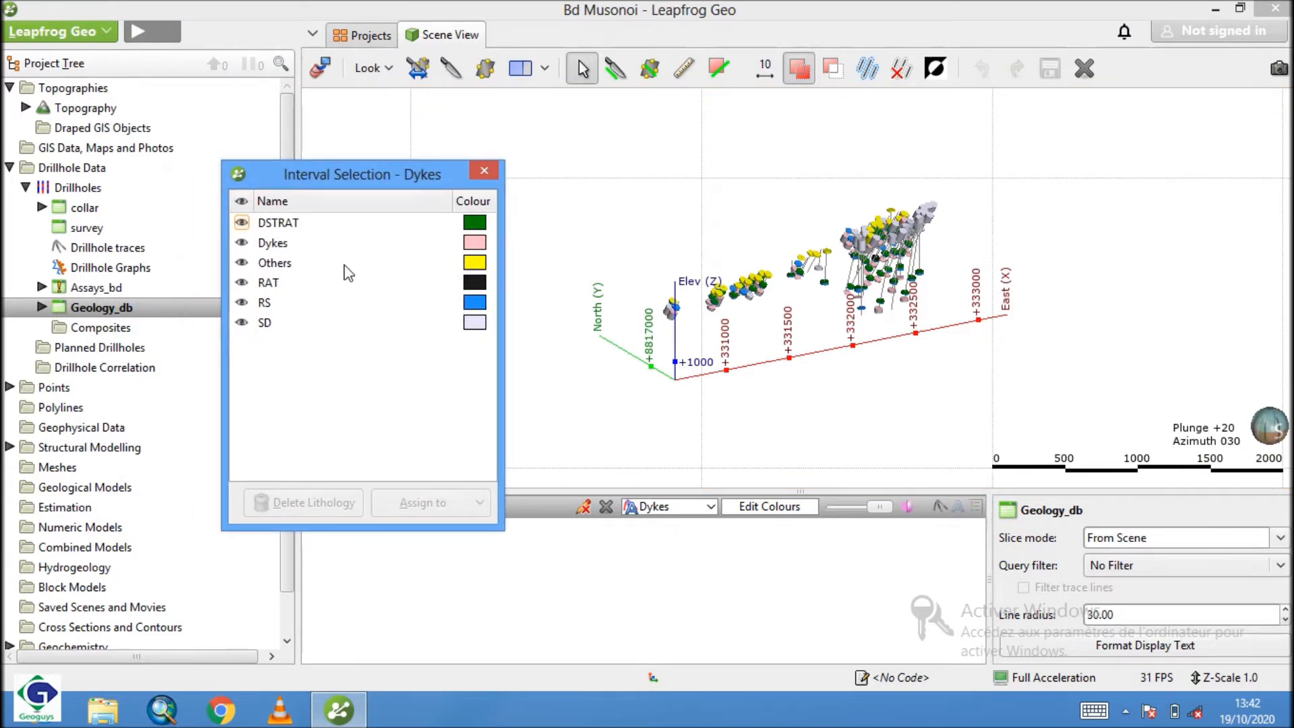
click(241, 202)
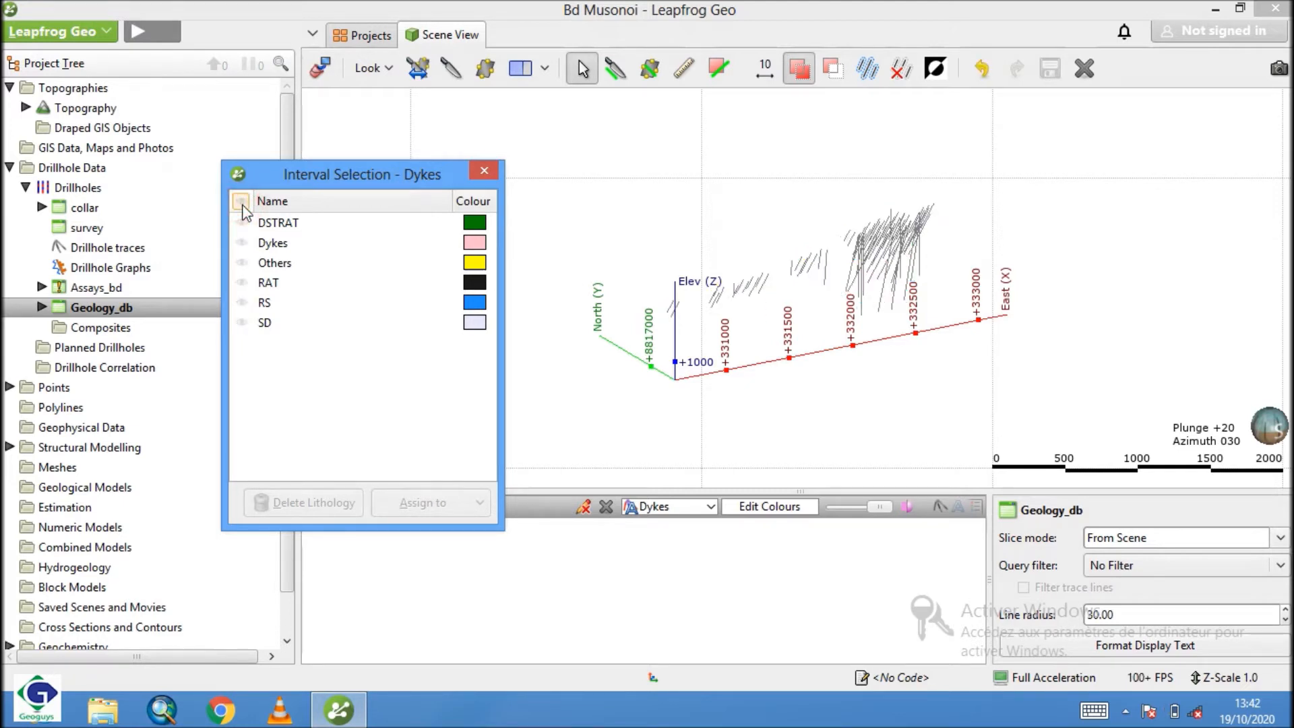
click(241, 242)
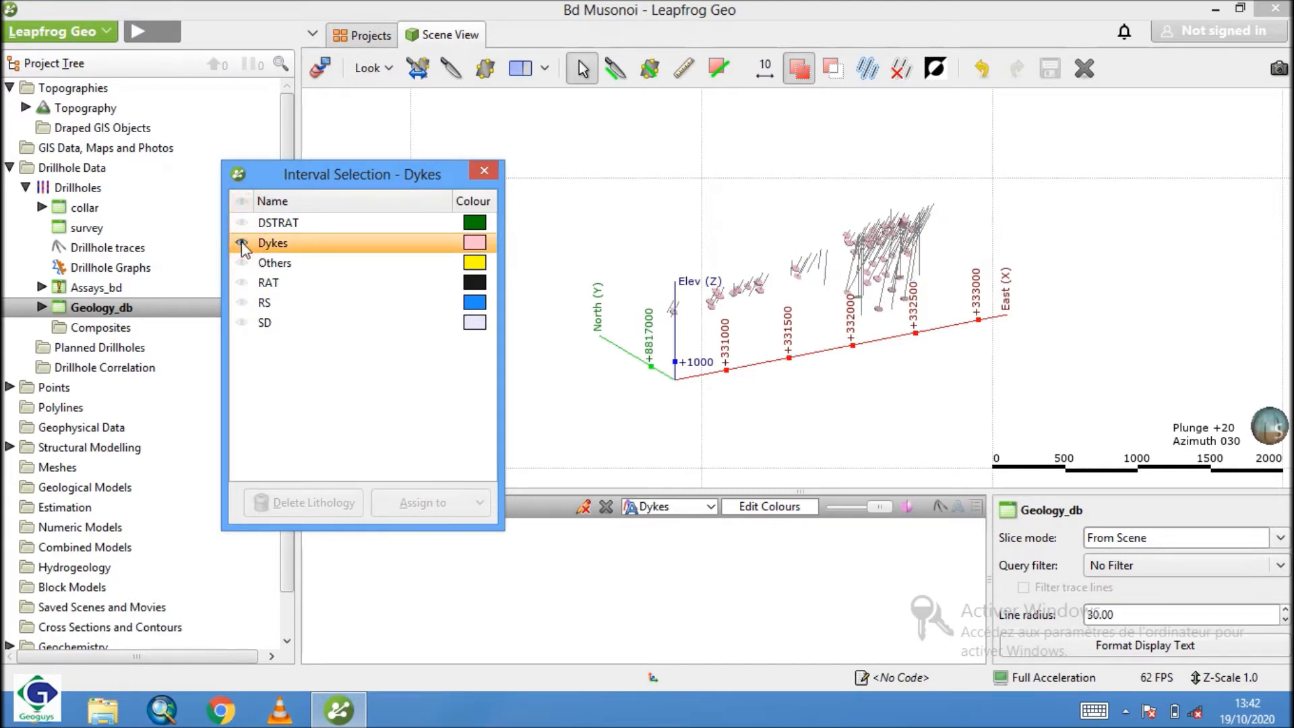
- Select the dyke intervals lying along the main southwest–northeast trend of drillholes with the interval selection tool
drag(338, 172, 119, 210)
drag(903, 303, 800, 485)
drag(1016, 237, 963, 230)
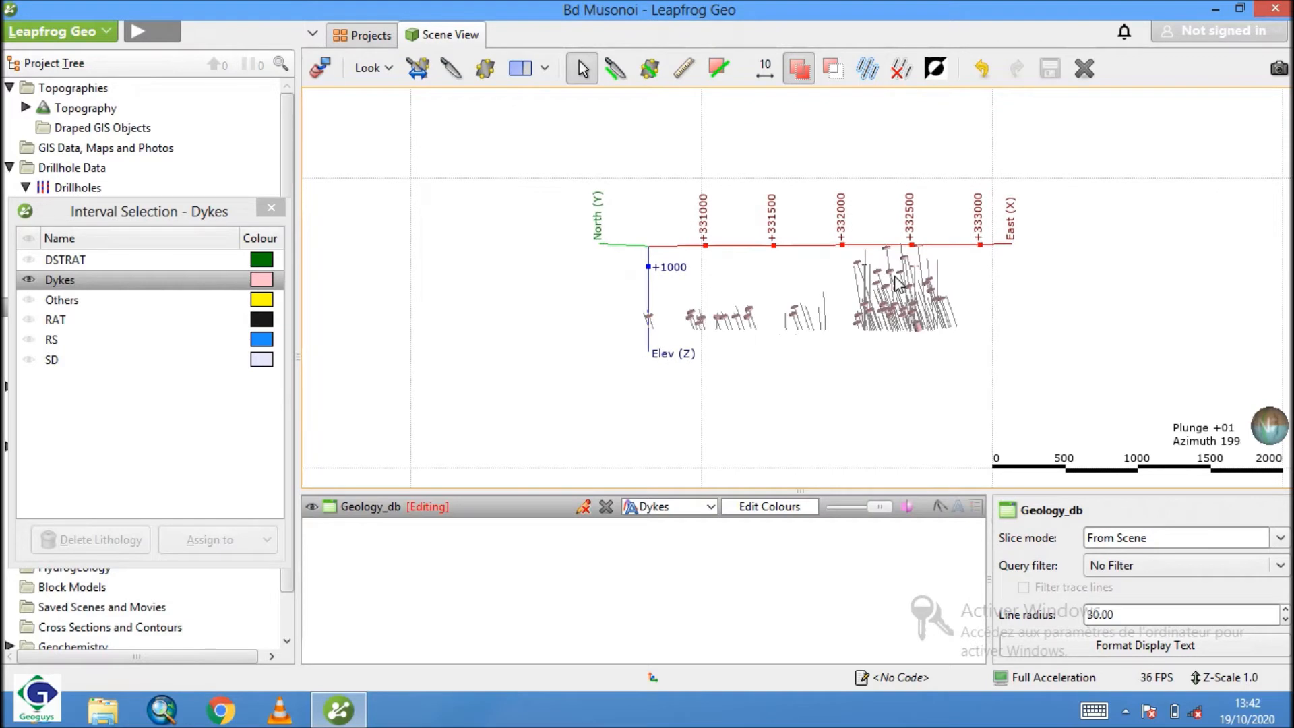
scroll(761, 229, up, 5)
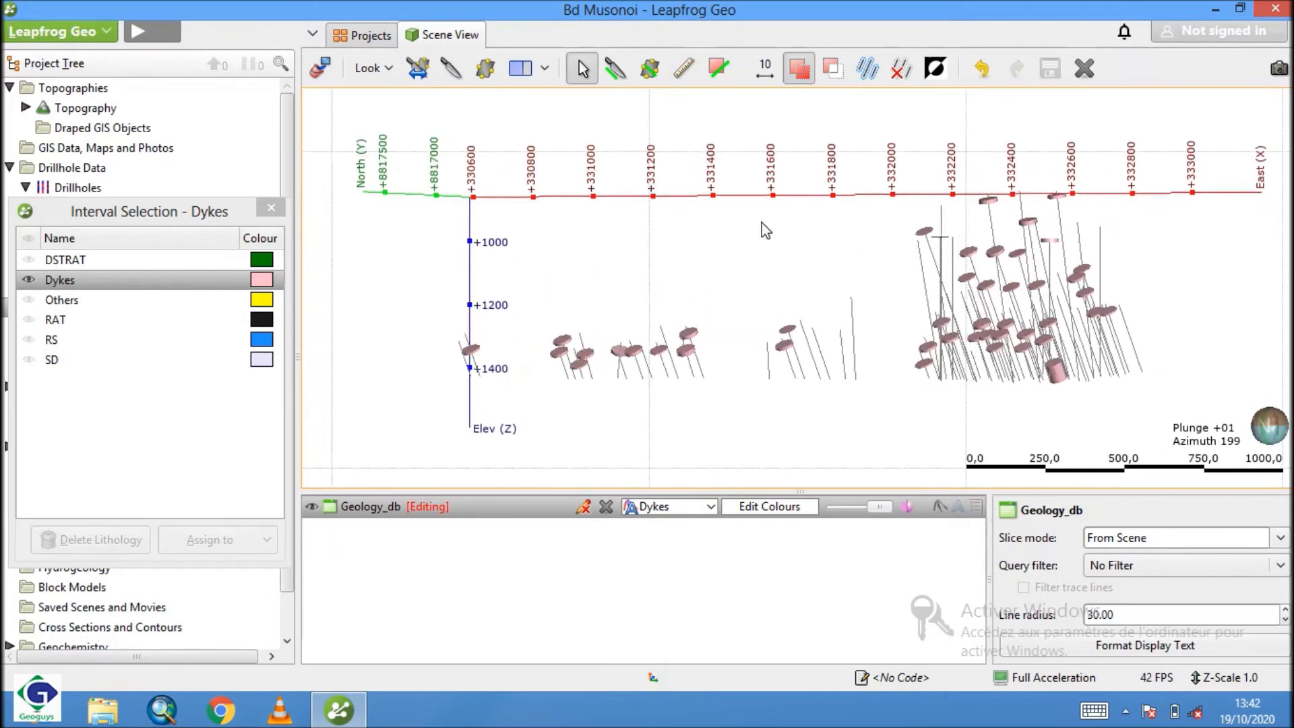
drag(1085, 390, 1071, 256)
drag(1145, 196, 1262, 183)
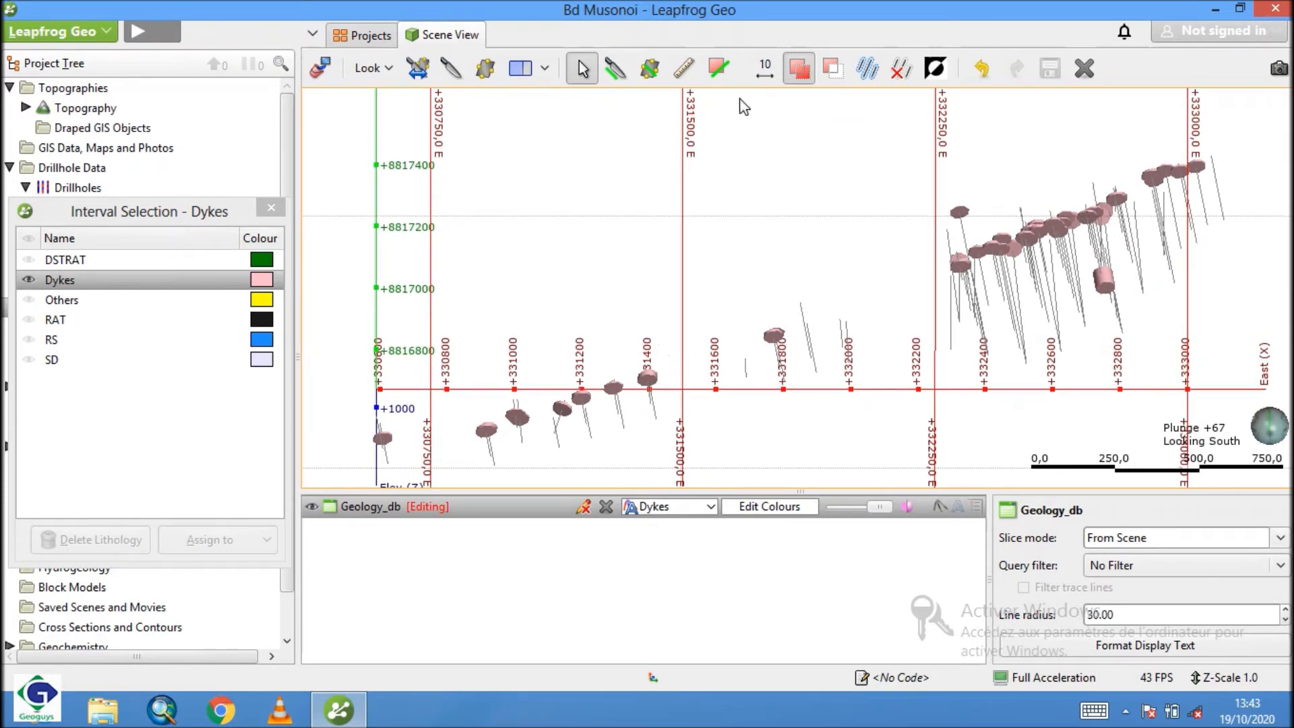
click(715, 71)
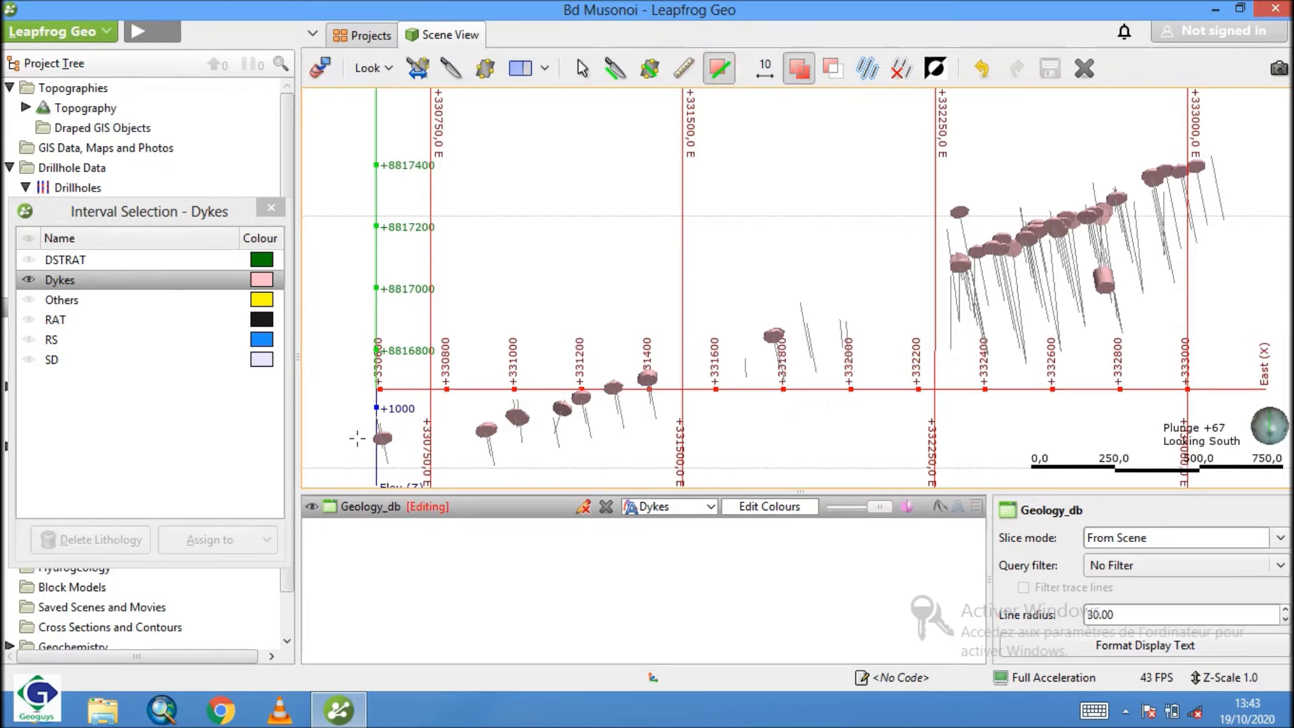
mouse_move(357, 439)
mouse_down()
mouse_move(559, 414)
mouse_move(616, 388)
mouse_move(595, 419)
mouse_up()
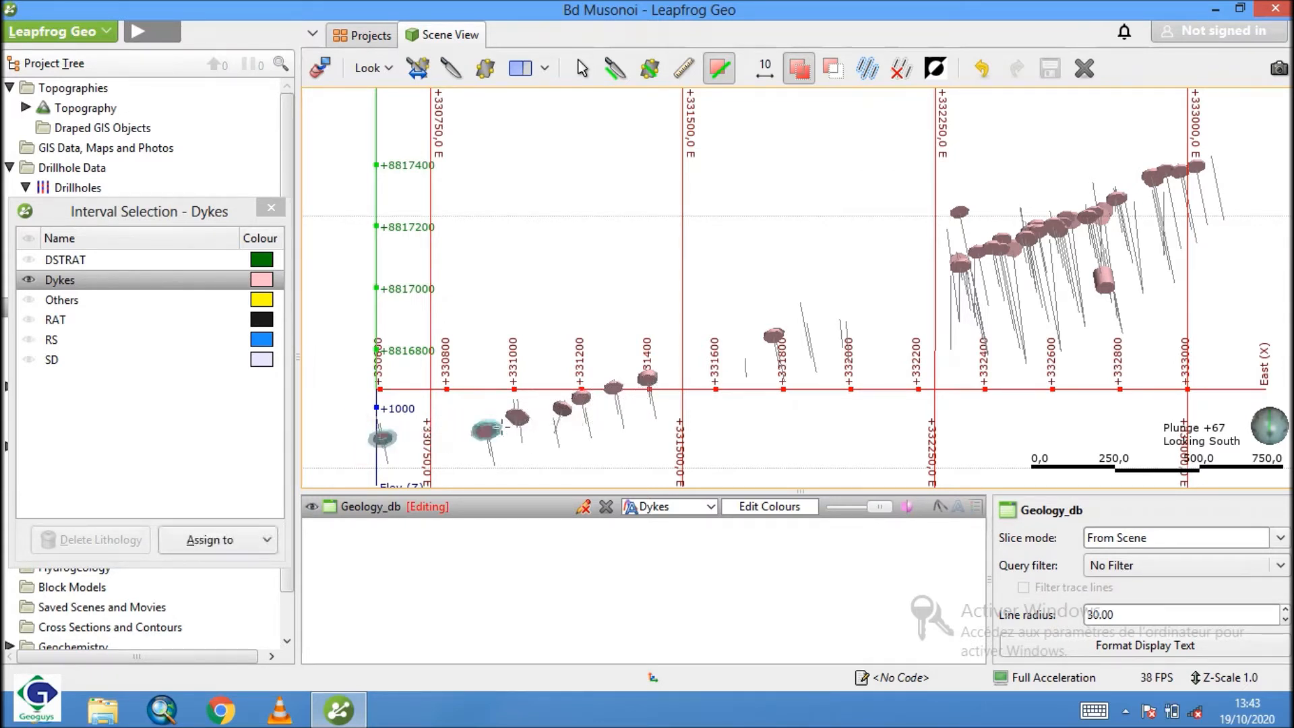
mouse_move(486, 431)
mouse_down()
mouse_move(795, 328)
mouse_move(1201, 166)
mouse_up()
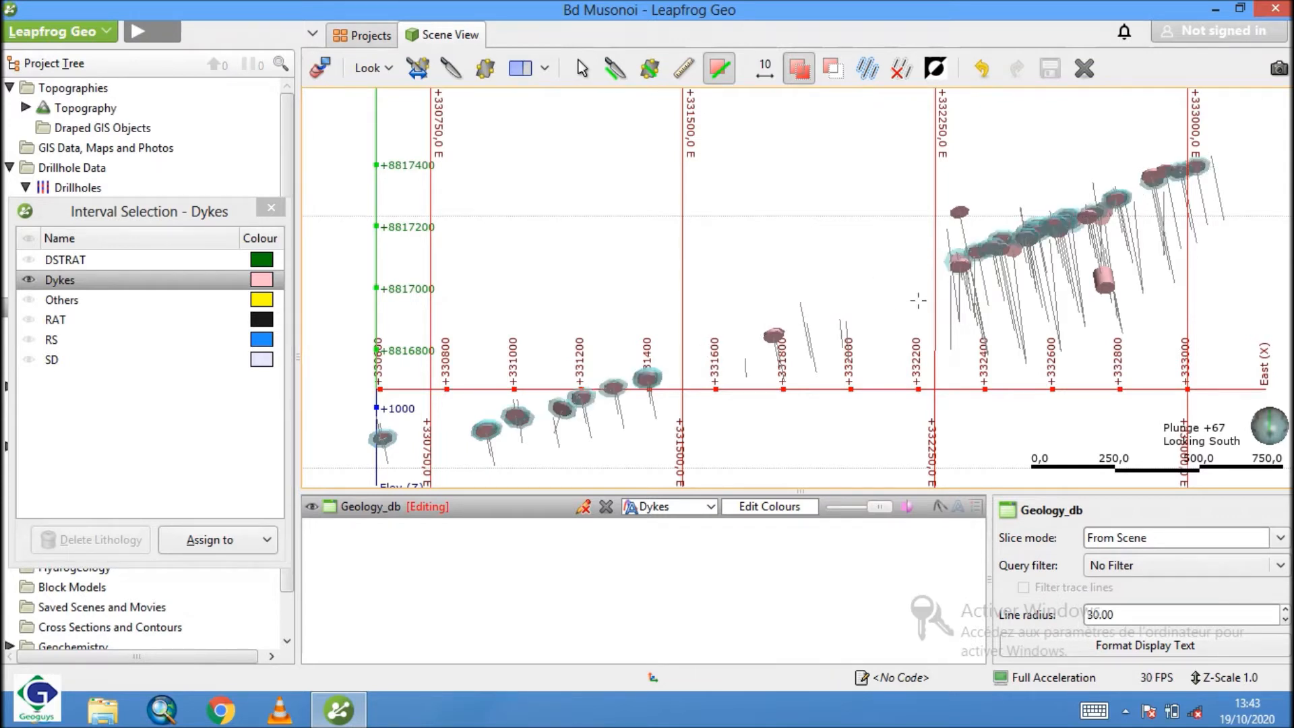
- Assign the selected intervals to the Dykes lithology, then save the edits and close the interval selection
drag(134, 204, 398, 156)
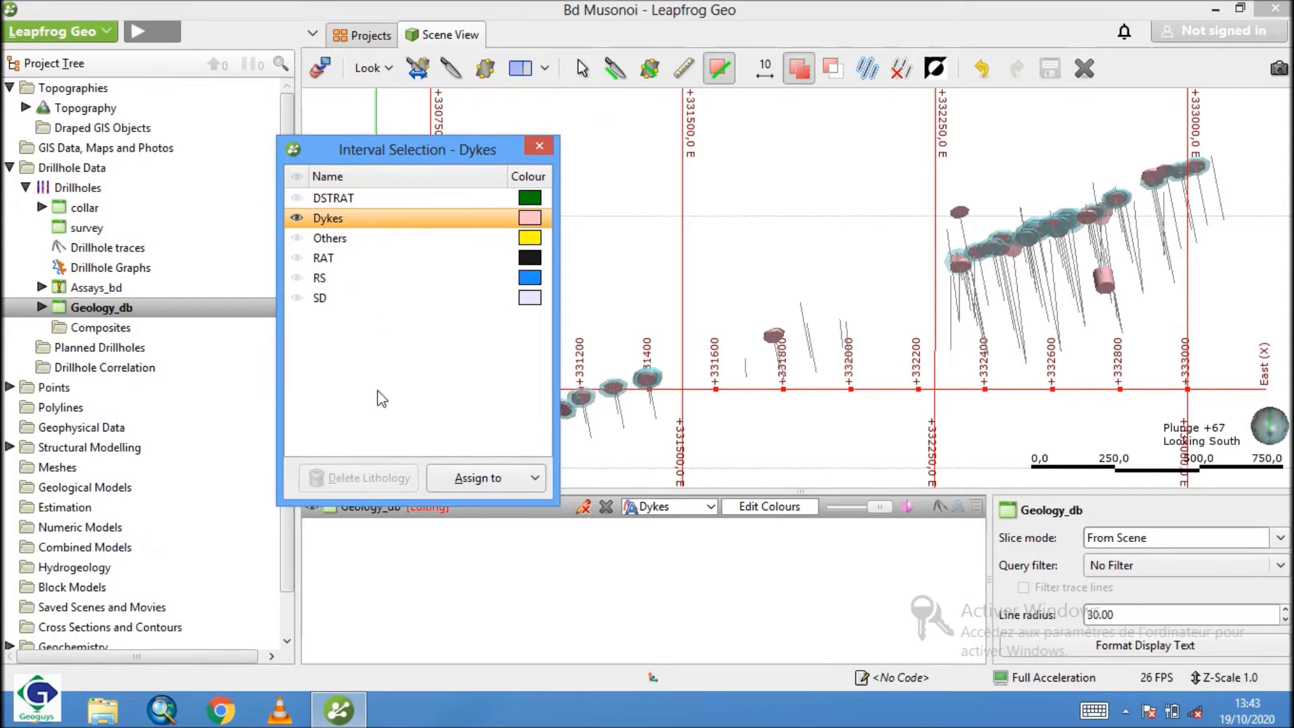
click(535, 479)
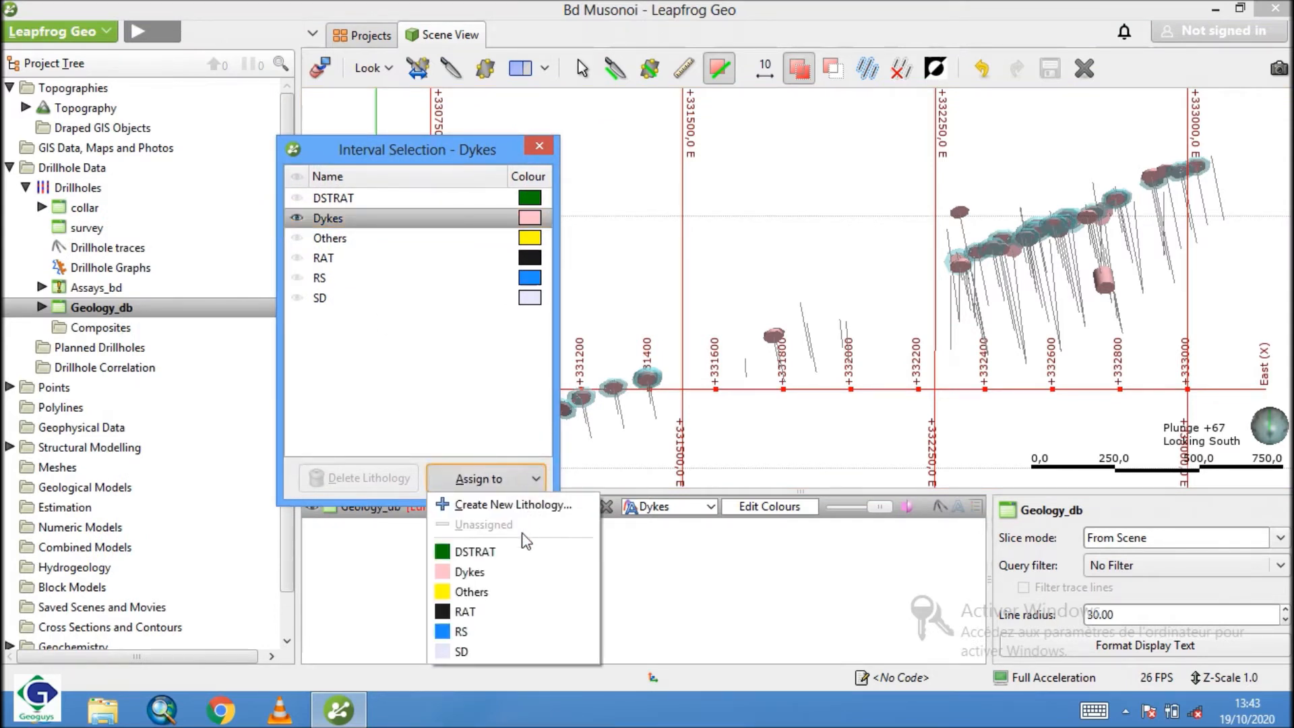
click(509, 446)
click(536, 479)
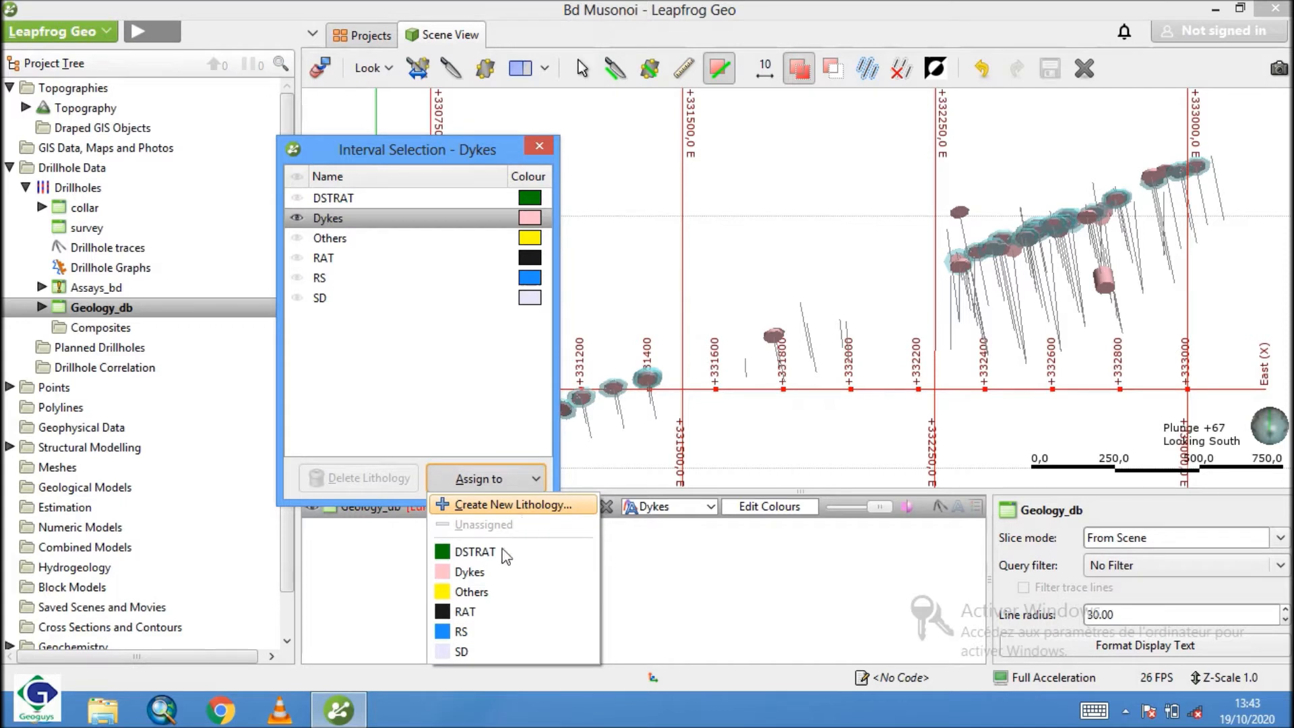
click(472, 574)
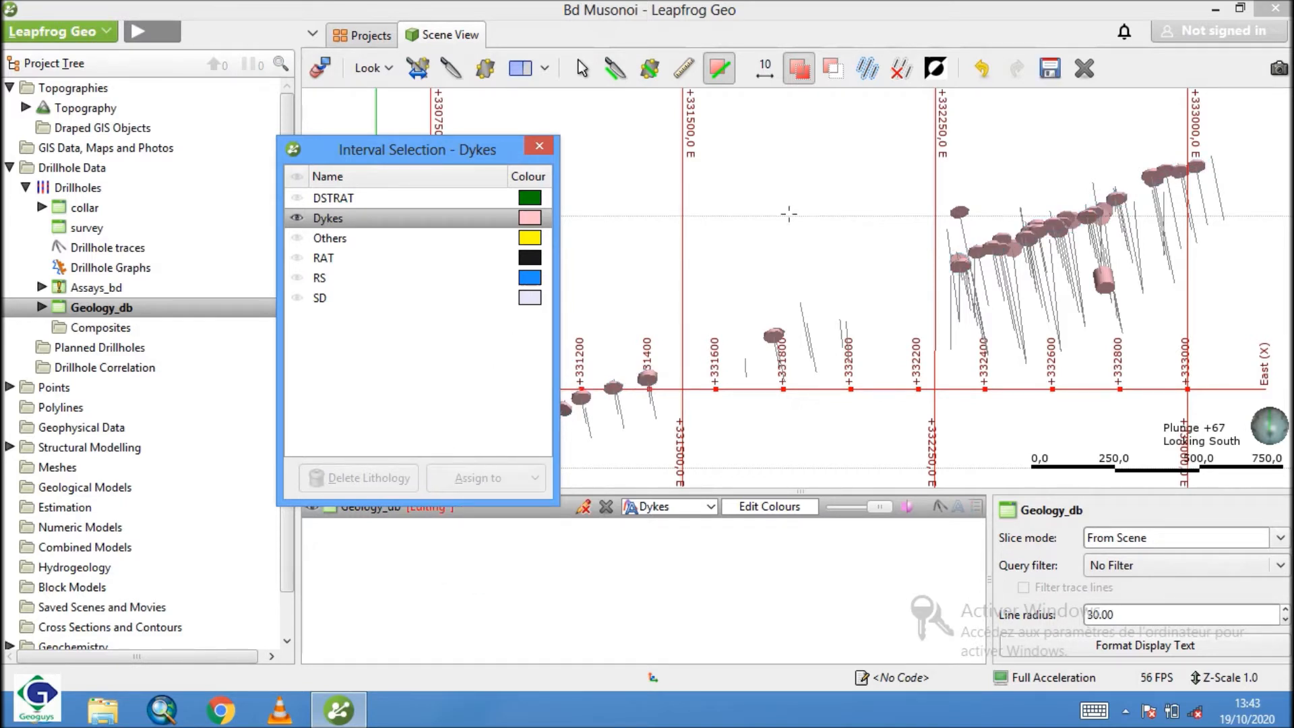
click(1051, 67)
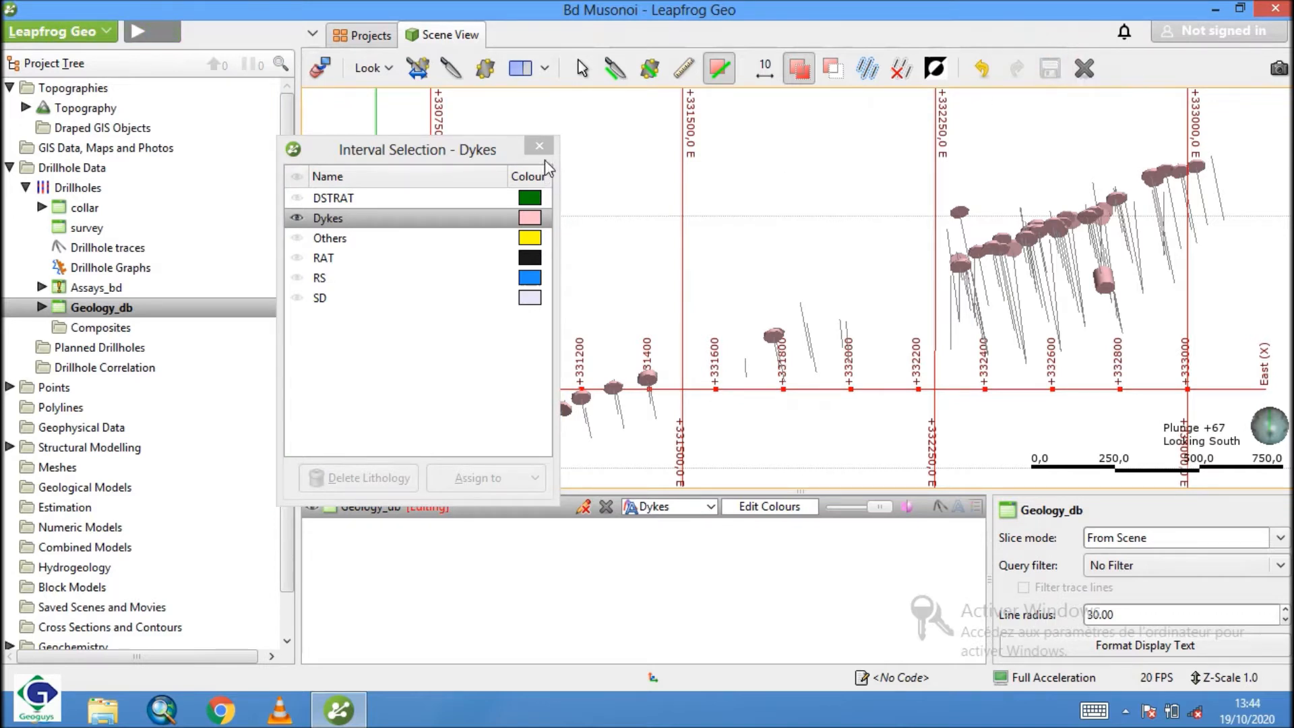
click(539, 146)
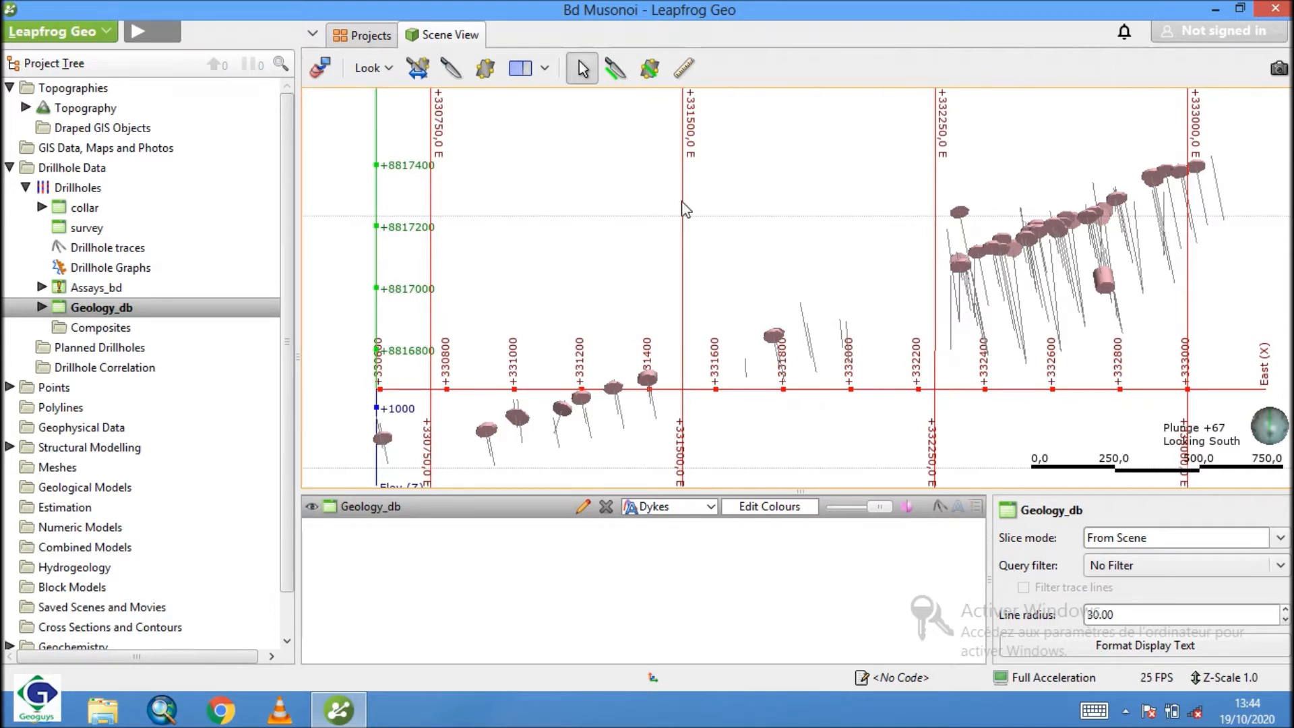
- Start a new geological model based on the Dykes lithology column and name it Blockmodel Dykes
click(108, 430)
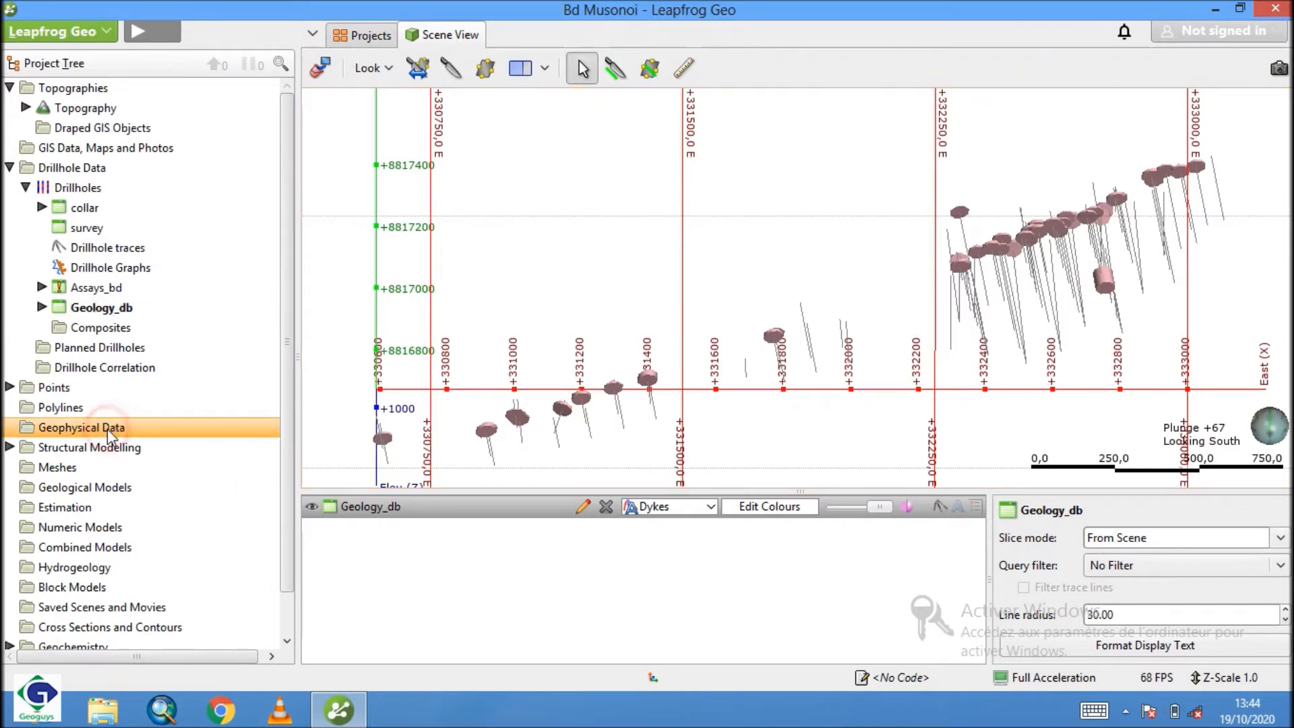
click(105, 490)
right_click(104, 491)
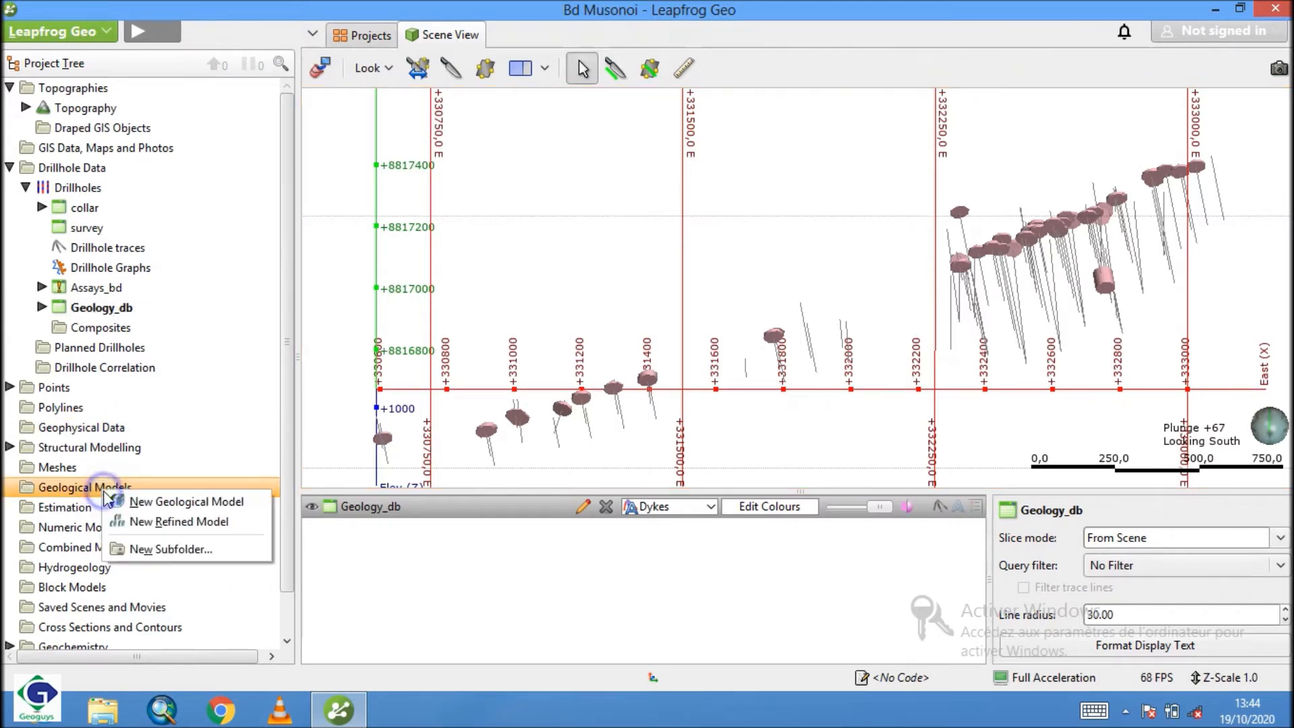
click(67, 488)
right_click(68, 488)
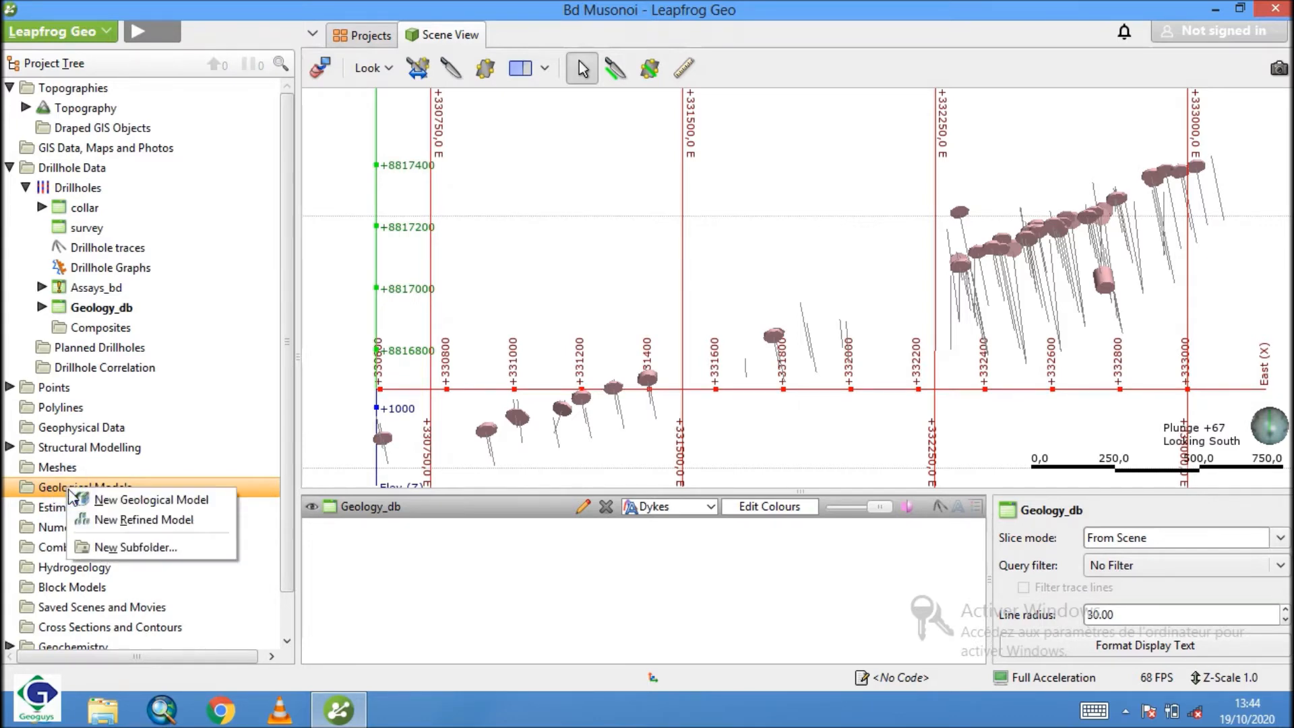
click(121, 500)
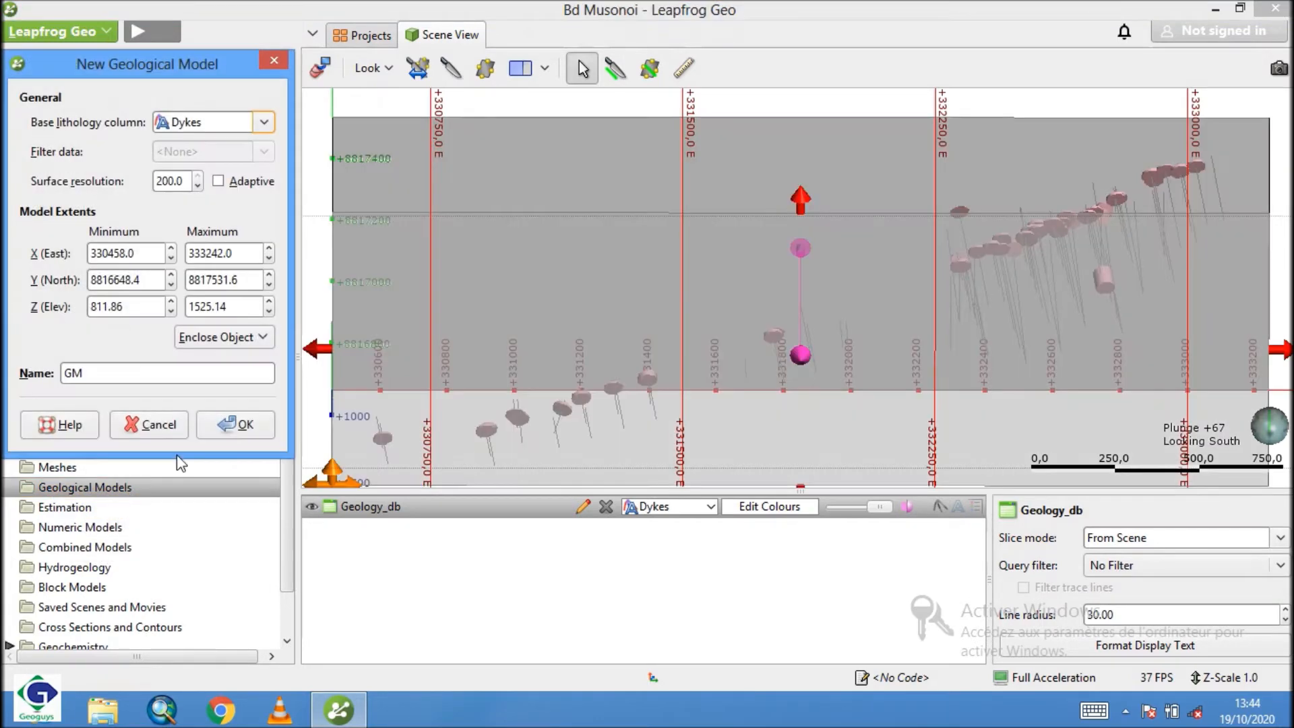
drag(112, 63, 621, 107)
double_click(598, 416)
key(BackSpace)
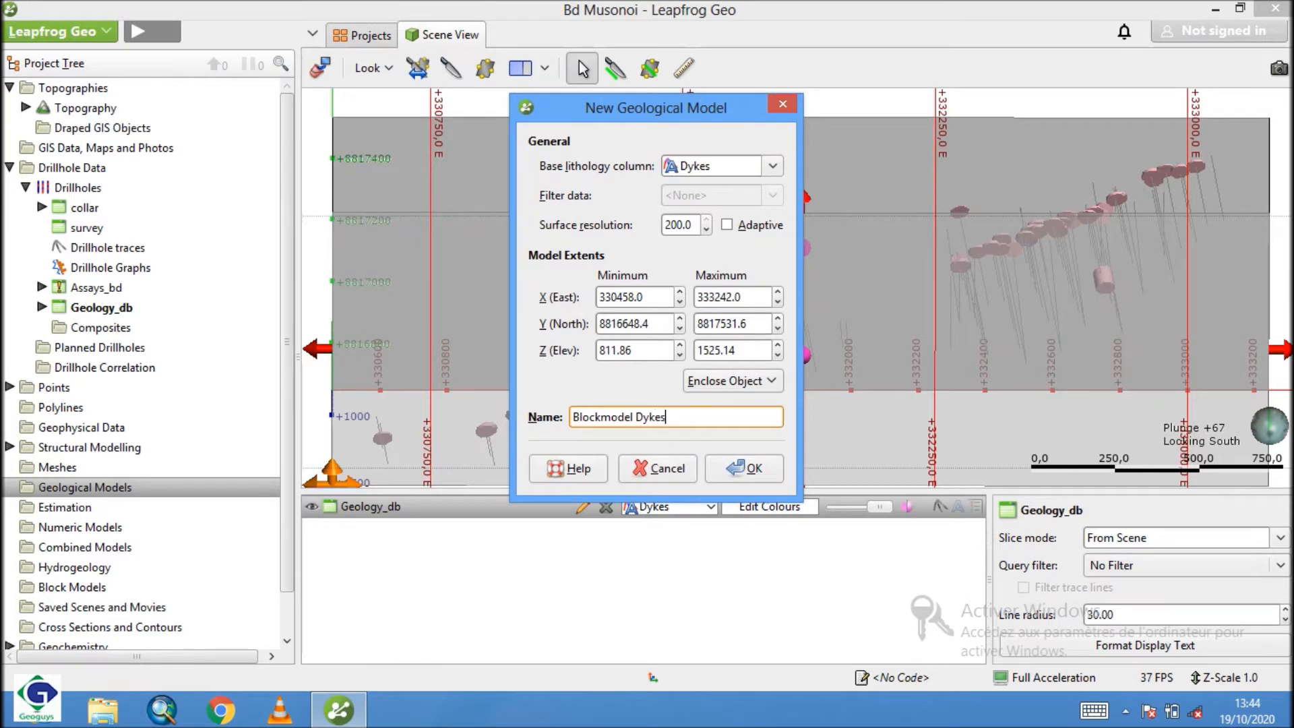
click(772, 166)
click(772, 167)
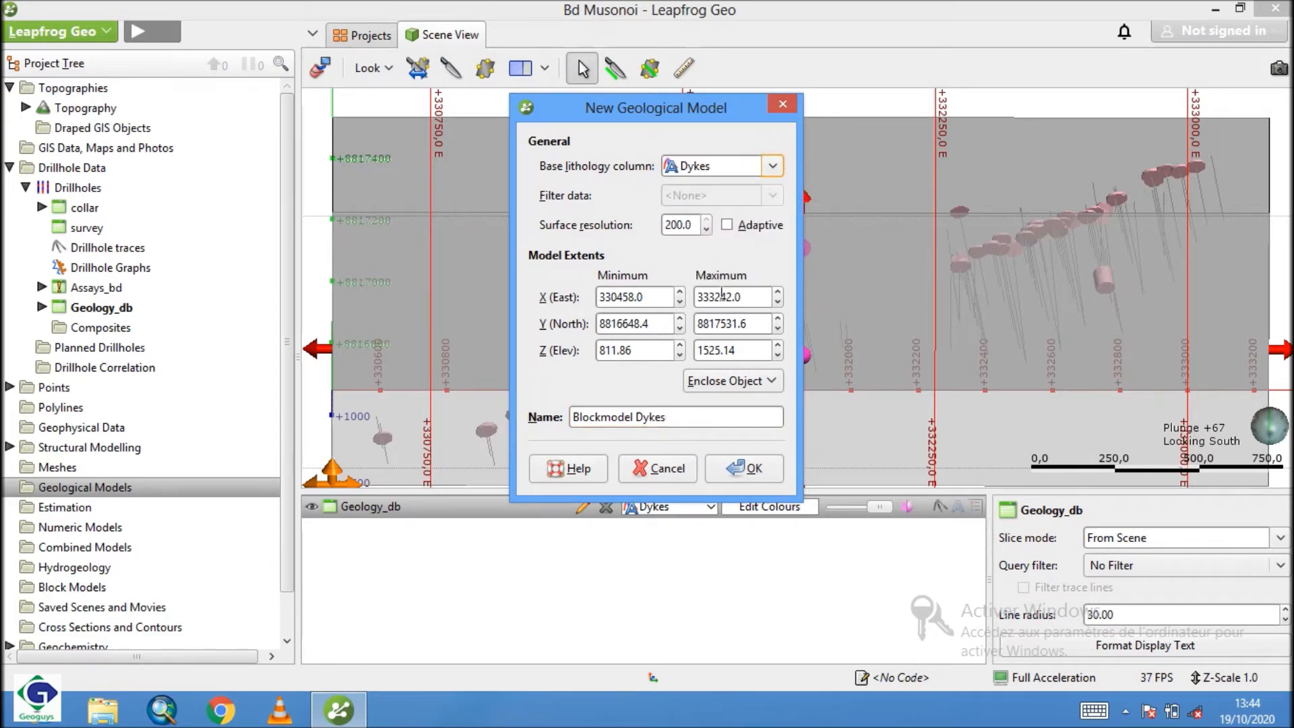
- Set the model's surface resolution to 25, enclose the clipping boundary as its extents and create the model
click(697, 225)
key(BackSpace)
text(5)
click(771, 383)
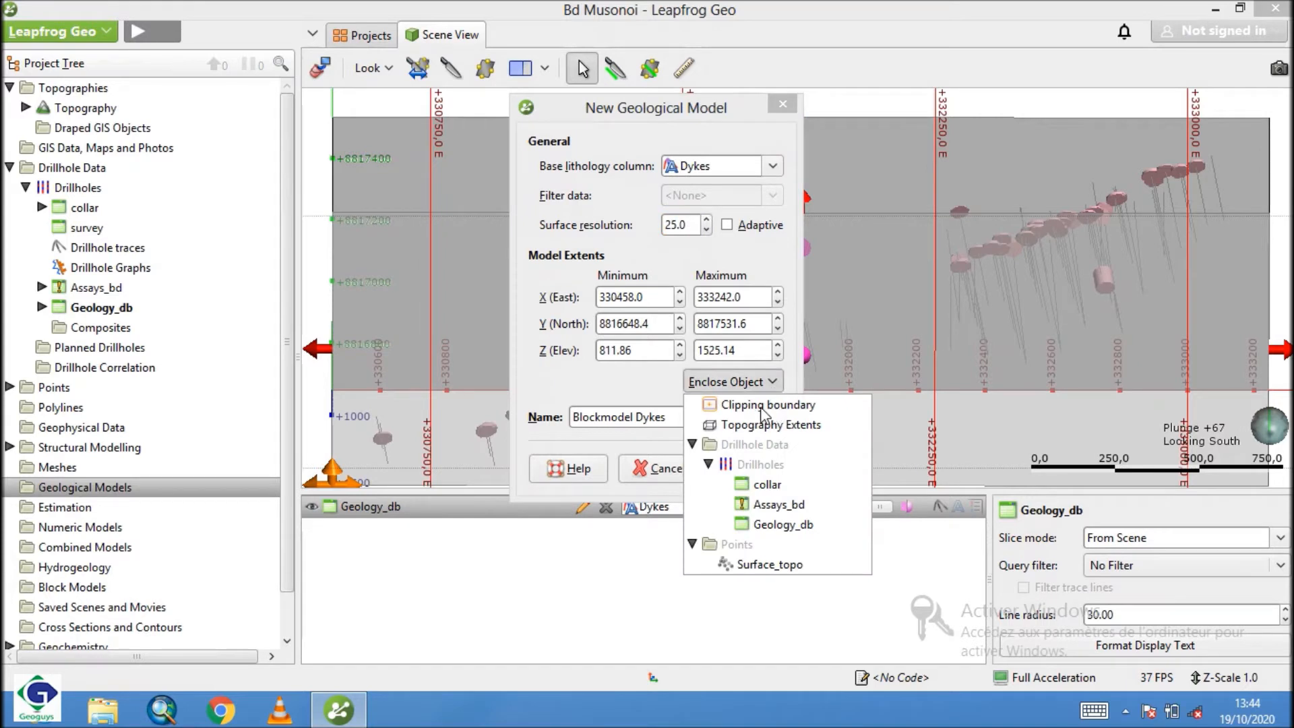
click(760, 405)
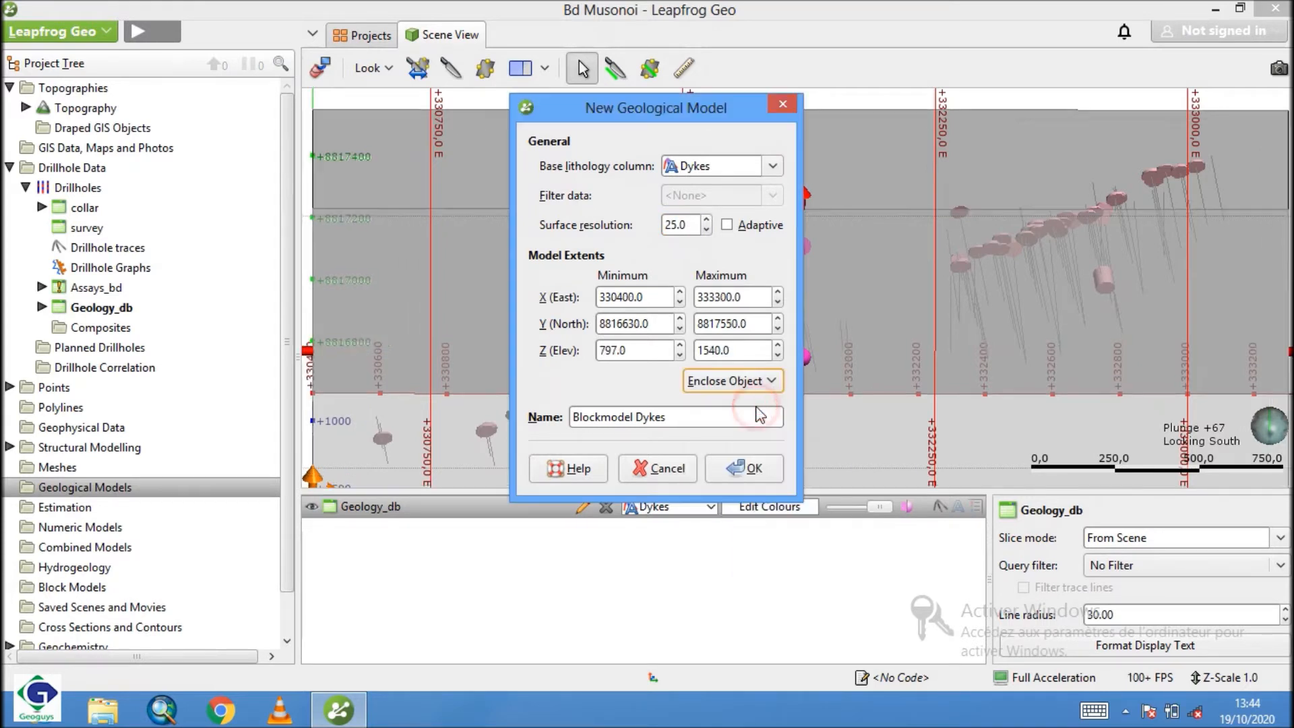
click(749, 470)
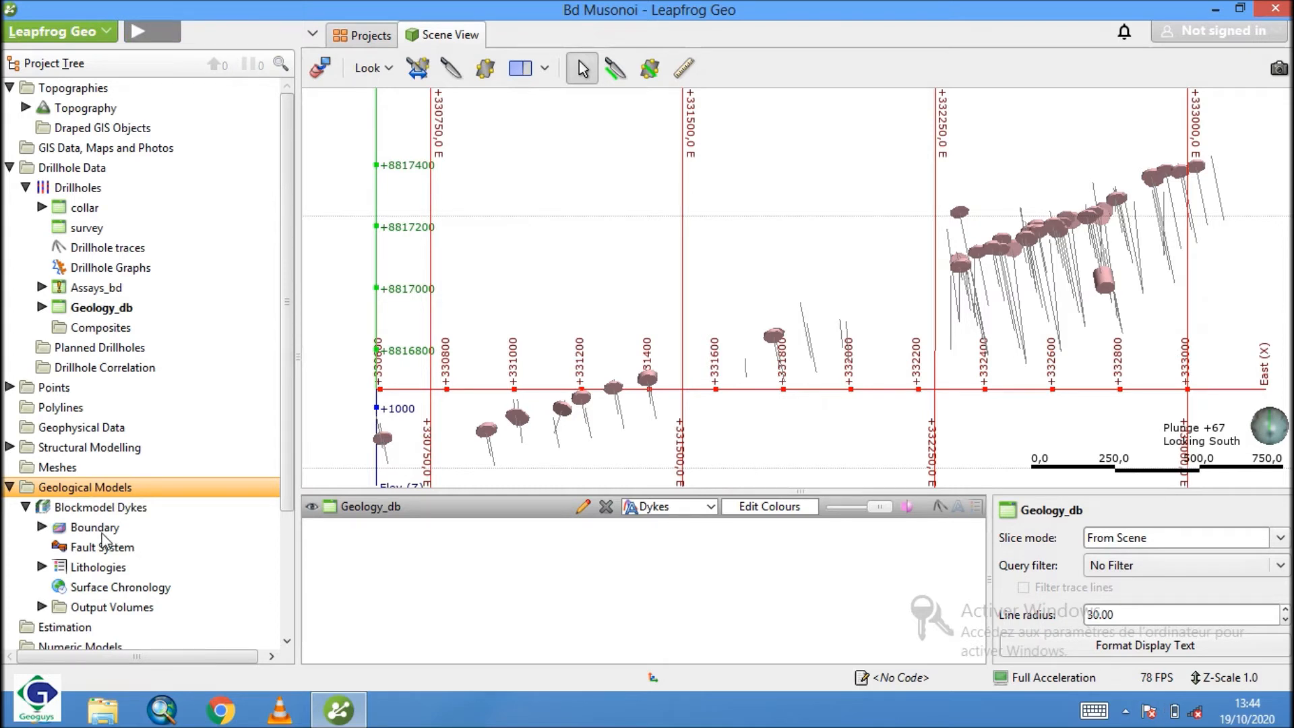
- Display the Blockmodel Dykes boundary in the scene and view the whole block from the side
drag(94, 528, 599, 317)
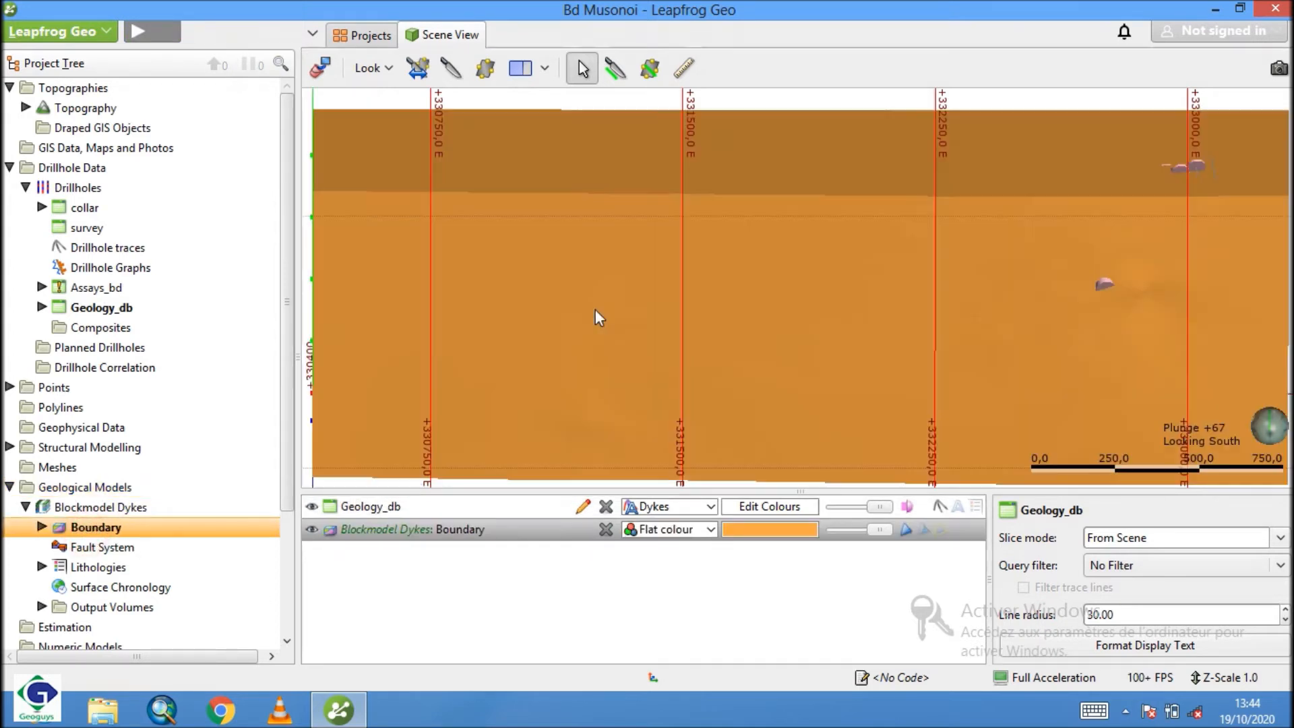
drag(835, 312, 663, 486)
scroll(869, 316, up, 2)
scroll(881, 352, down, 5)
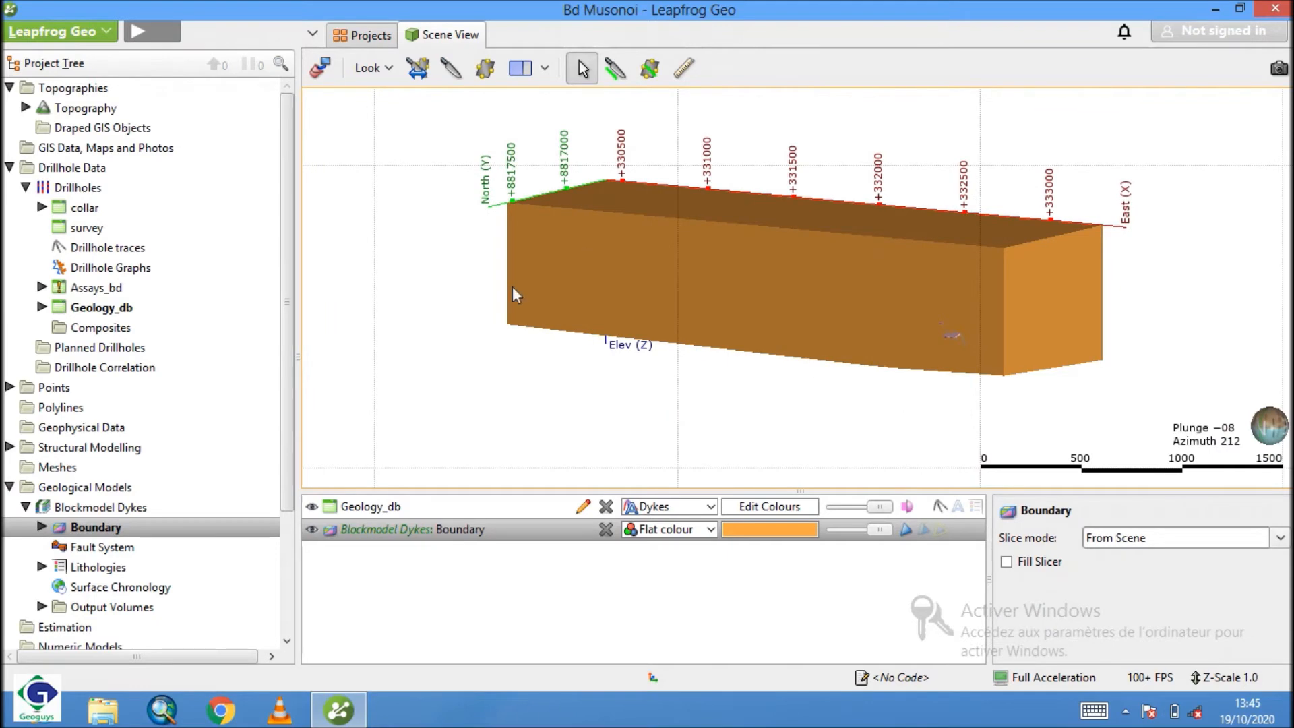
- Add the topography surface to the scene and examine how it caps the model boundary
click(94, 109)
drag(95, 108, 614, 152)
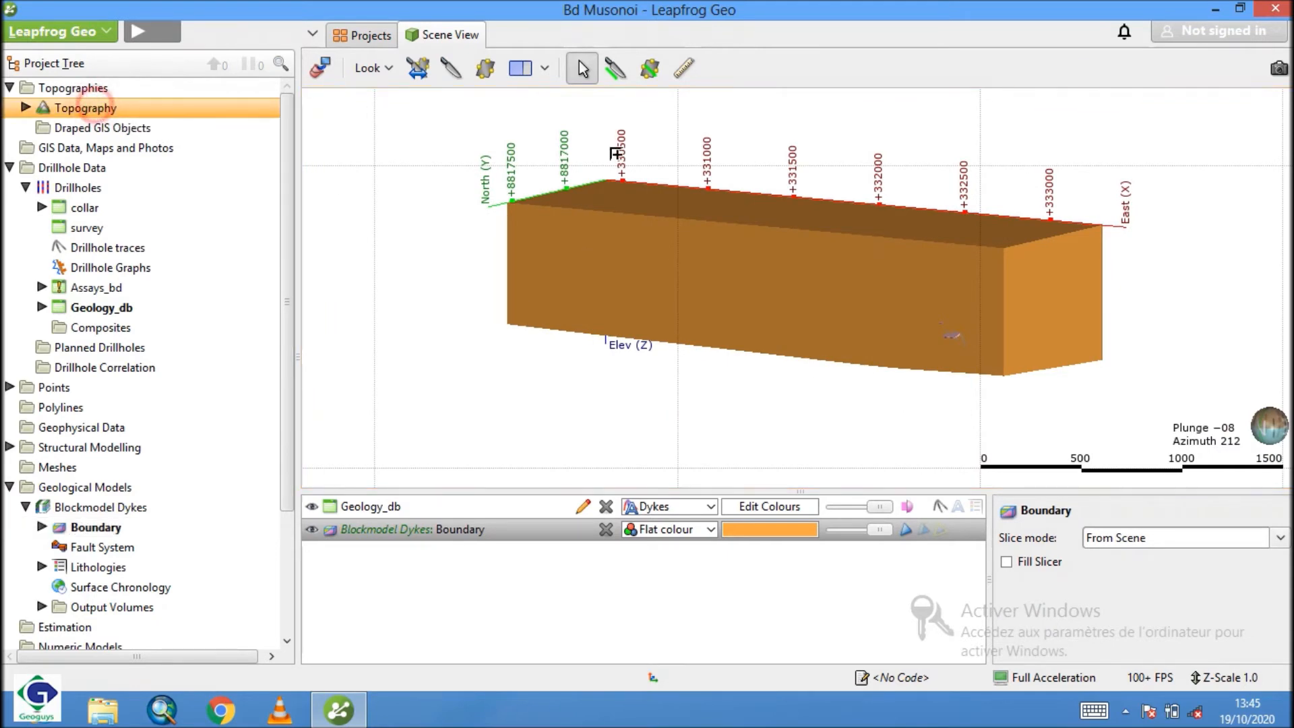
drag(1078, 260, 1139, 174)
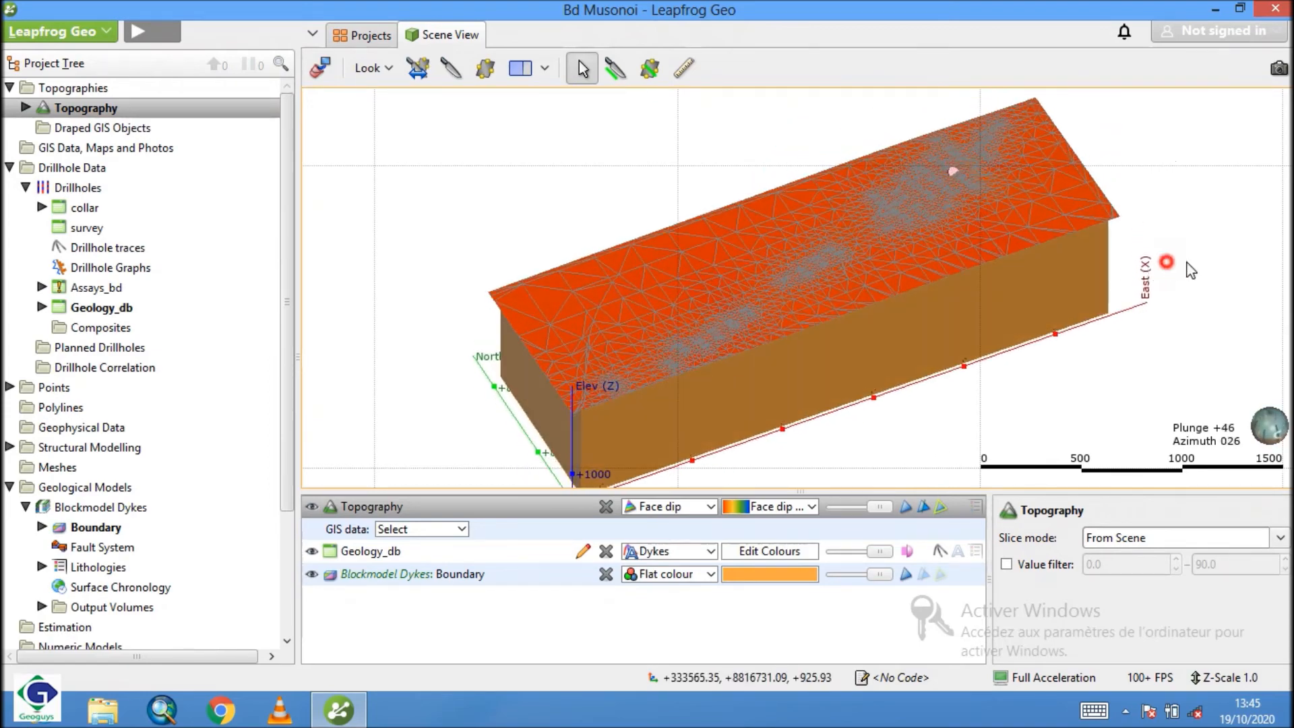
drag(1187, 263, 1121, 224)
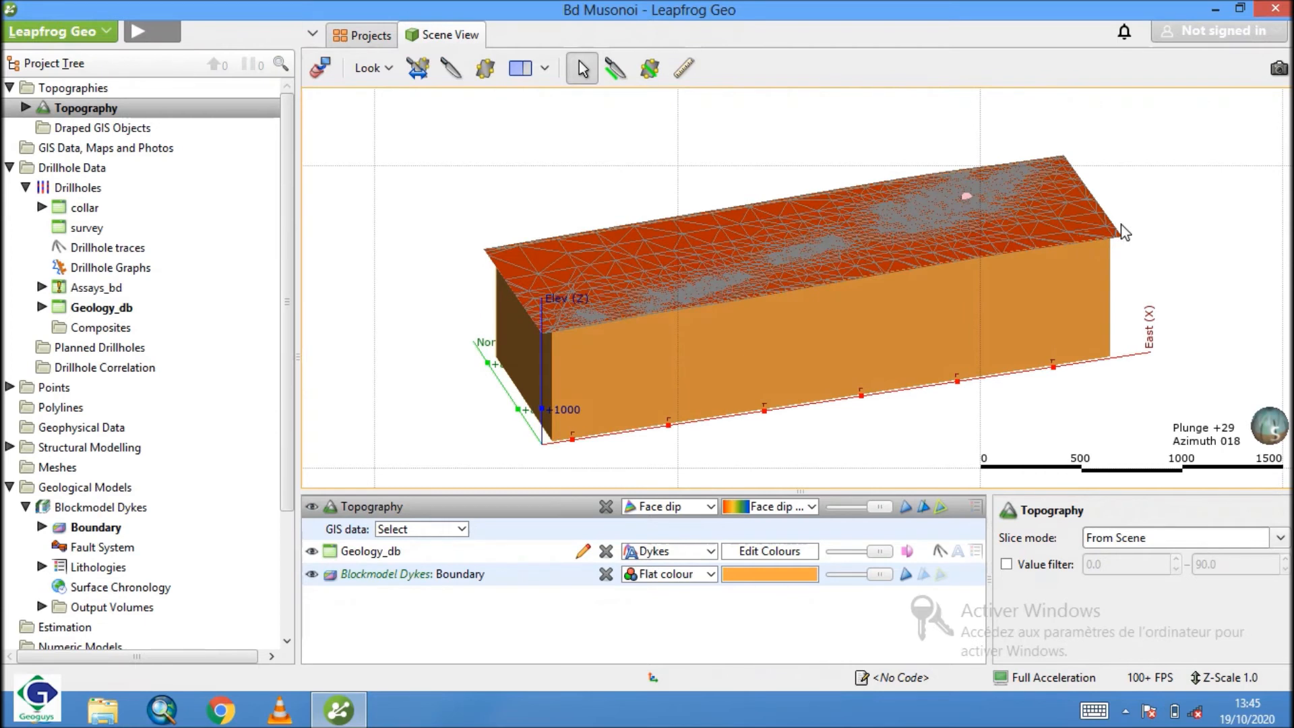
- Hide the model boundary and toggle the Geology_db intervals off and on to compare them with the topography
click(311, 575)
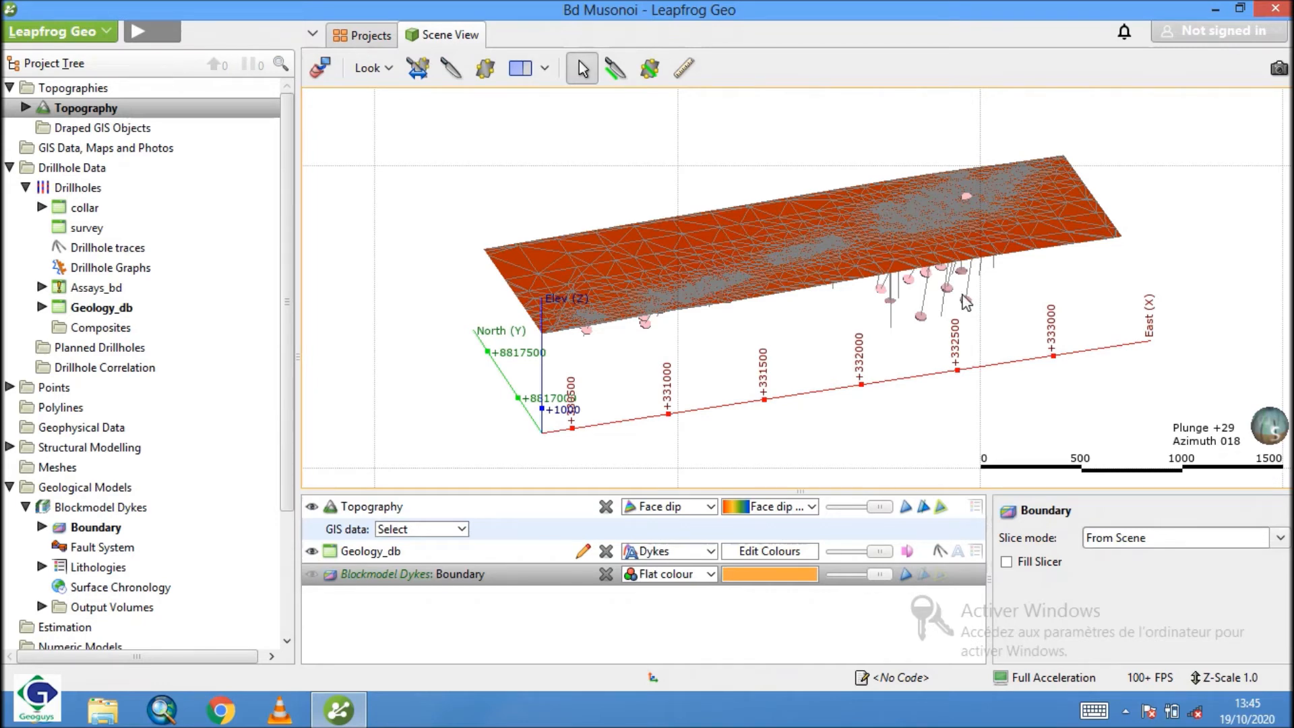
click(311, 552)
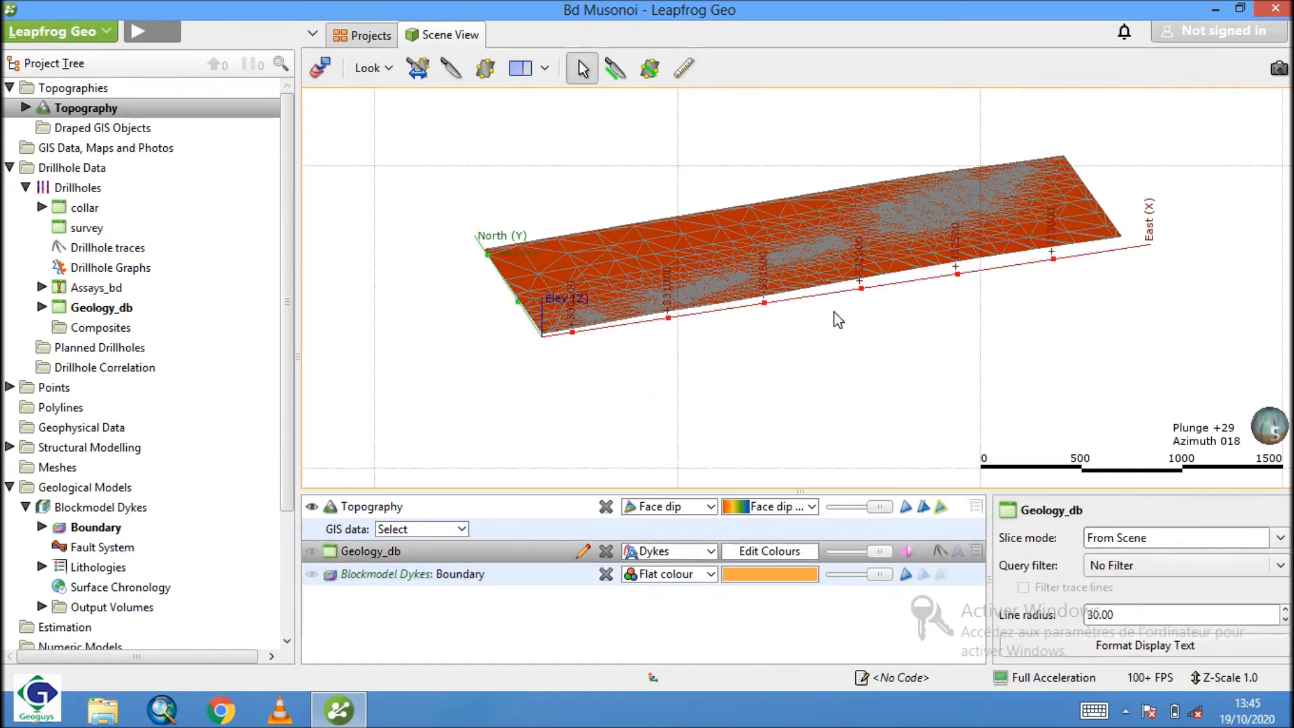
drag(869, 321, 854, 286)
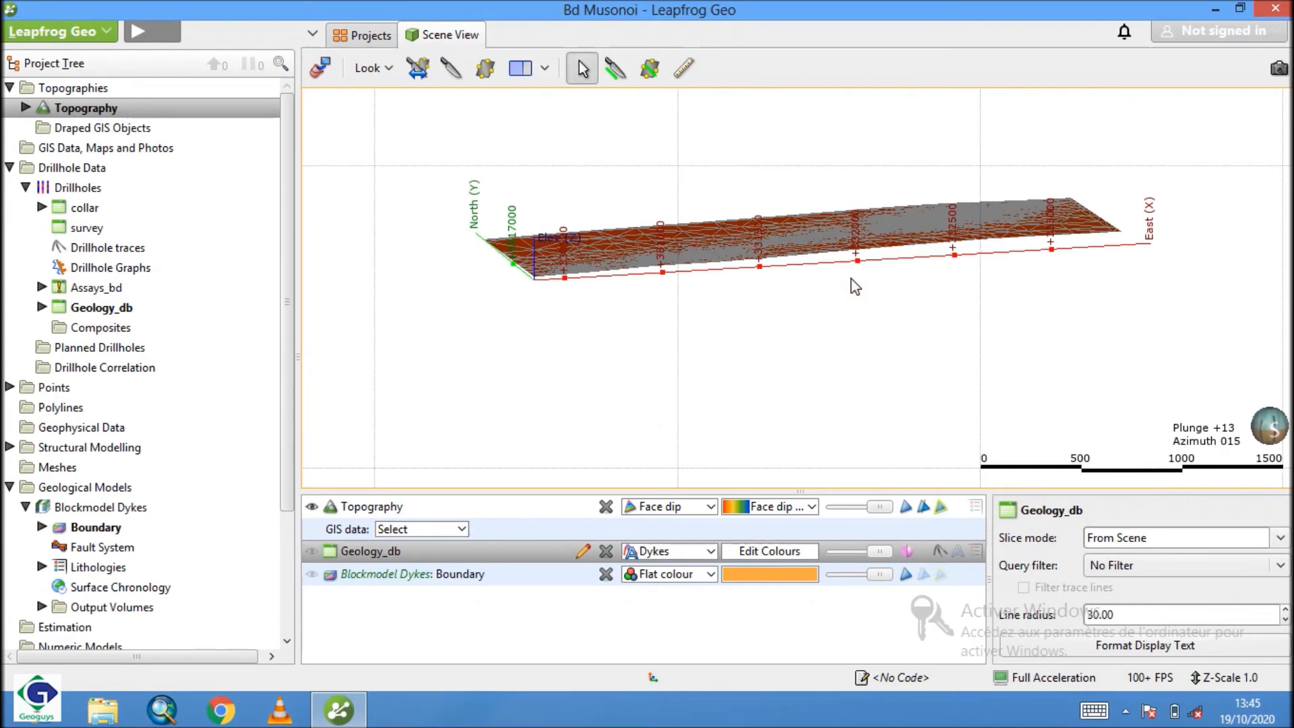
drag(287, 435, 288, 536)
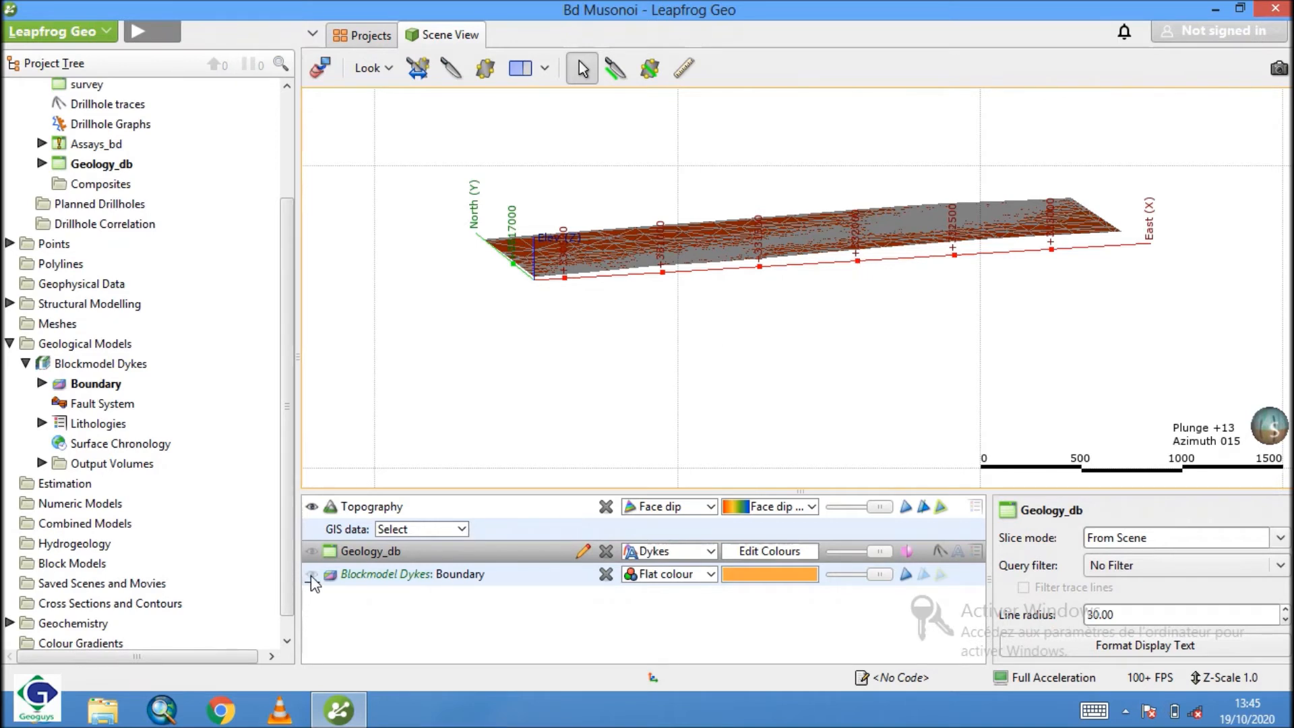
click(310, 554)
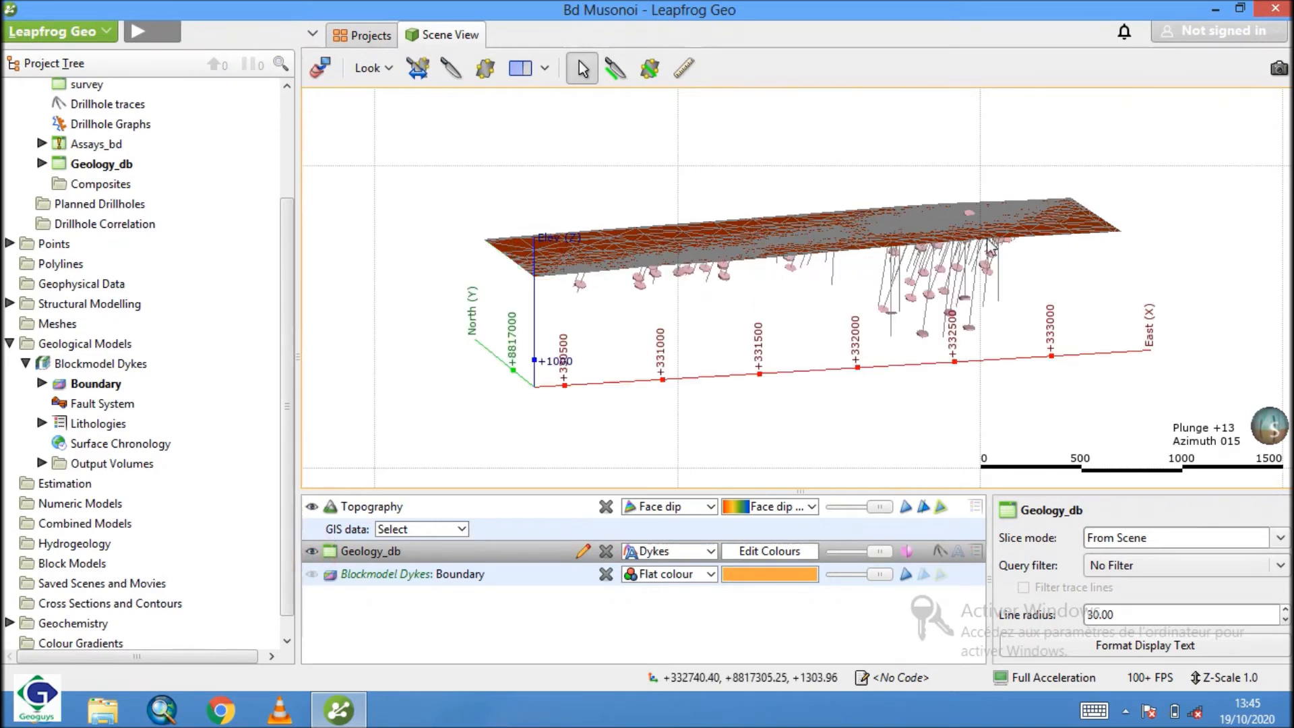
click(1022, 248)
drag(1019, 227, 1003, 224)
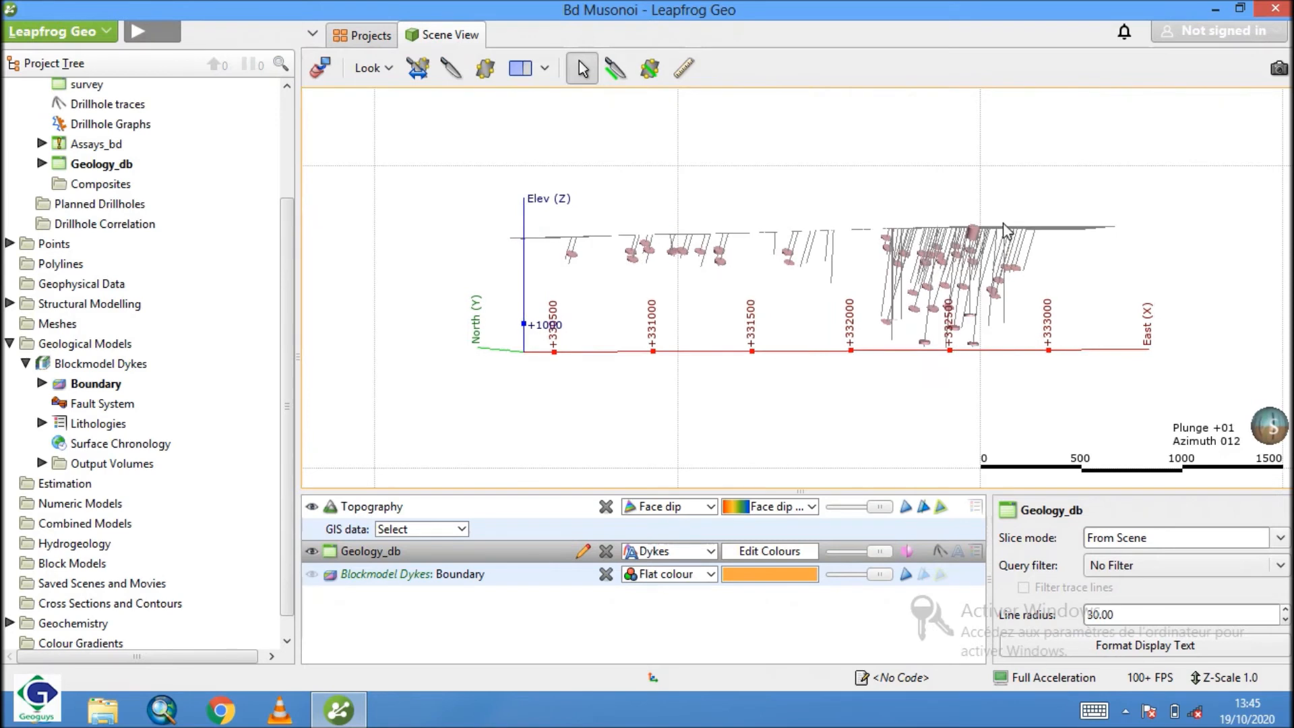
- Create a new vein from the base lithology in the surface chronology, using the Dykes lithology and the name Filon
click(135, 447)
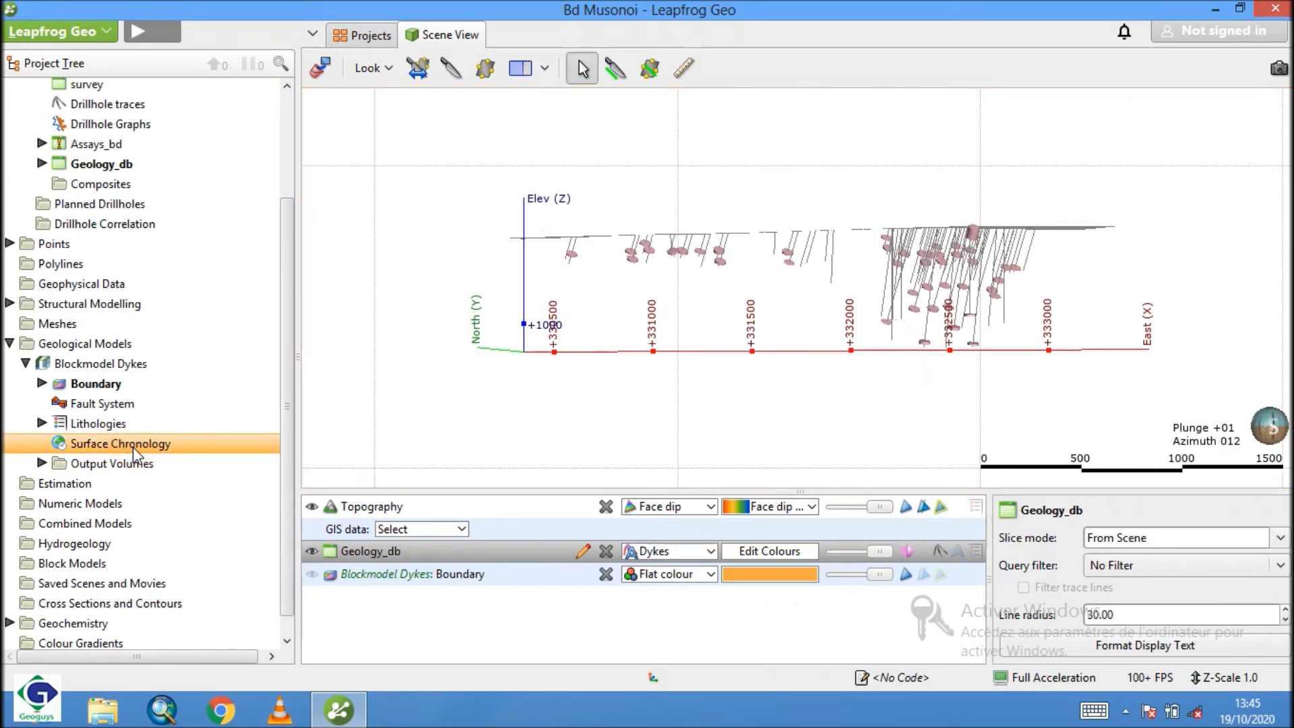
right_click(133, 447)
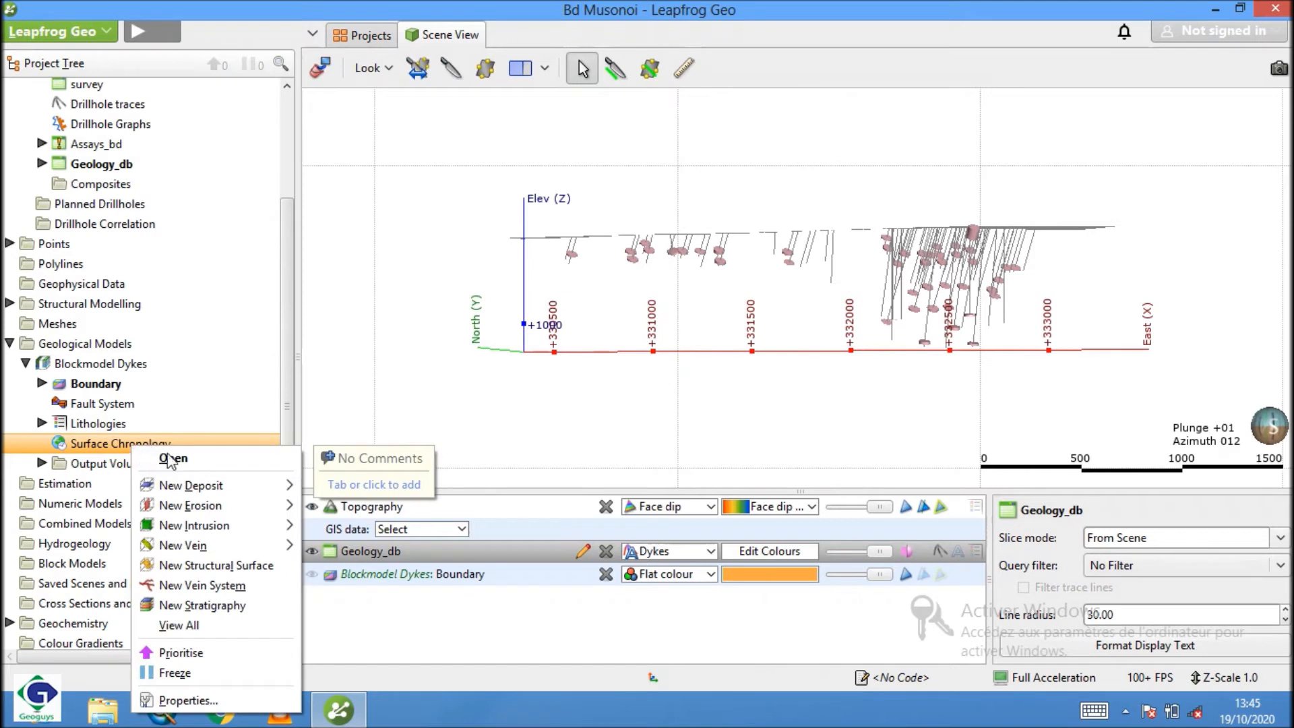
mouse_move(212, 547)
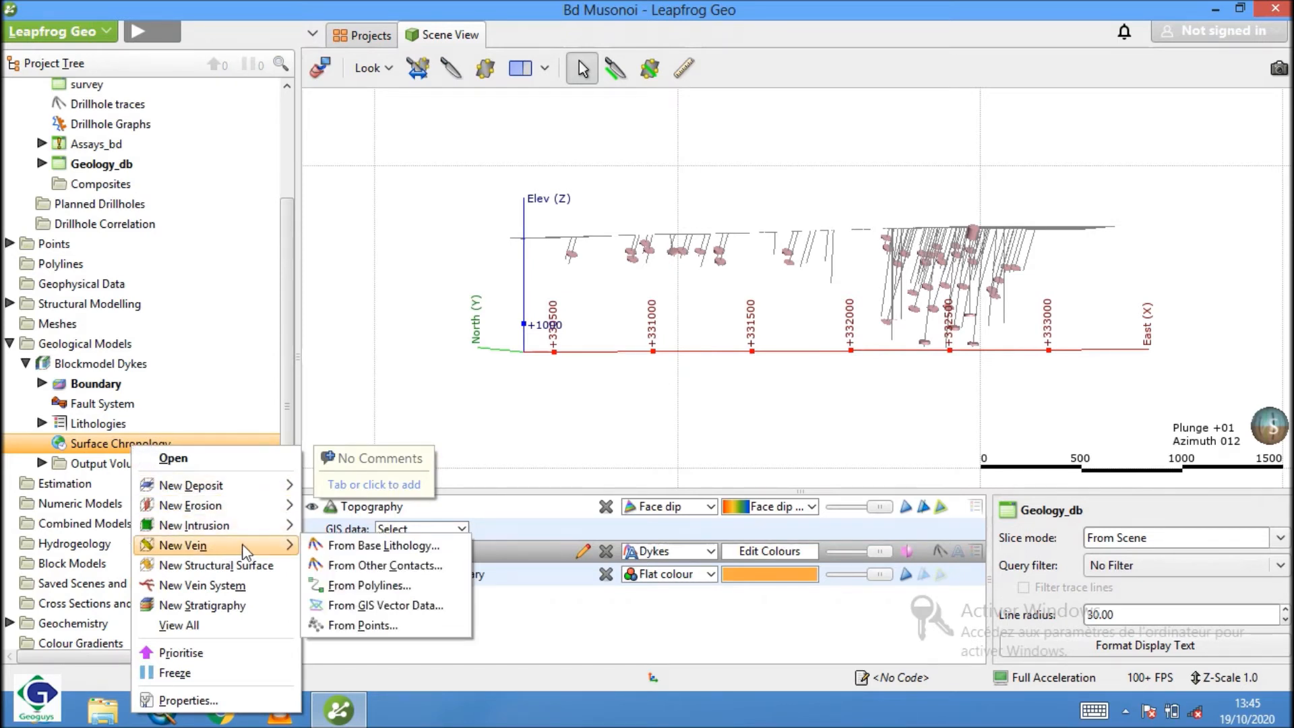
click(370, 547)
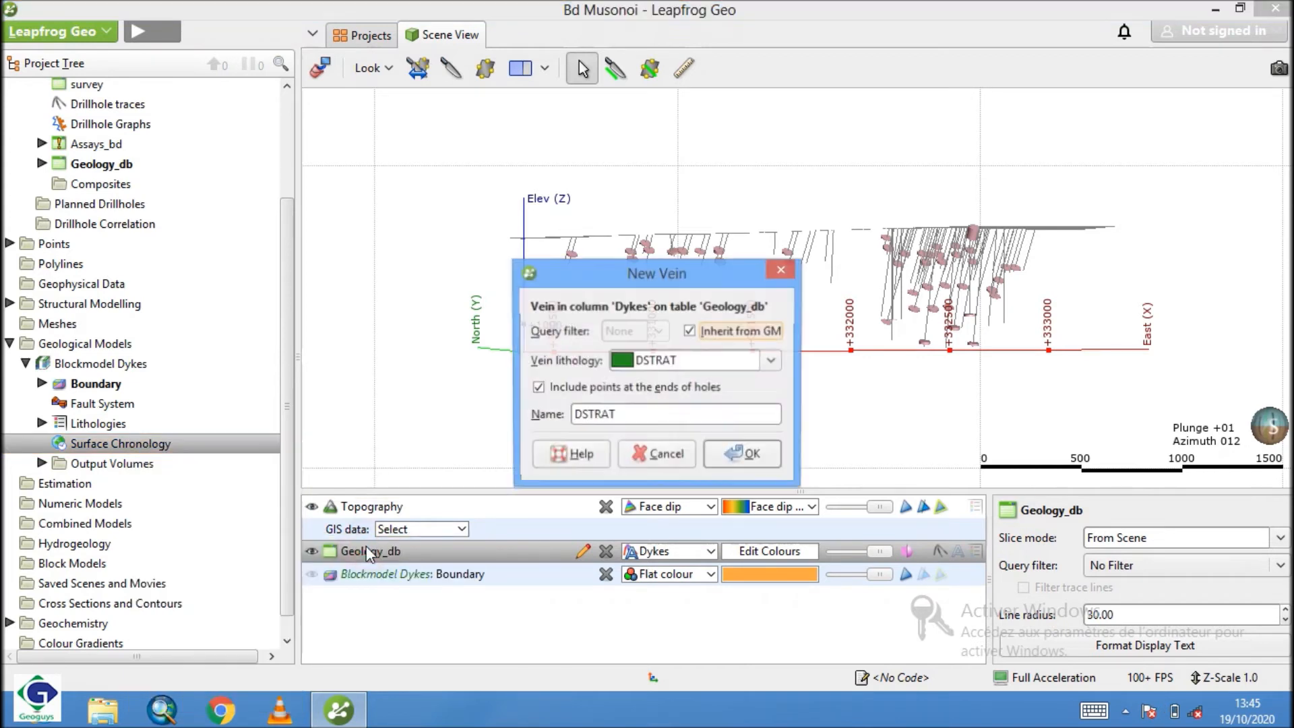
drag(706, 283, 445, 253)
click(520, 330)
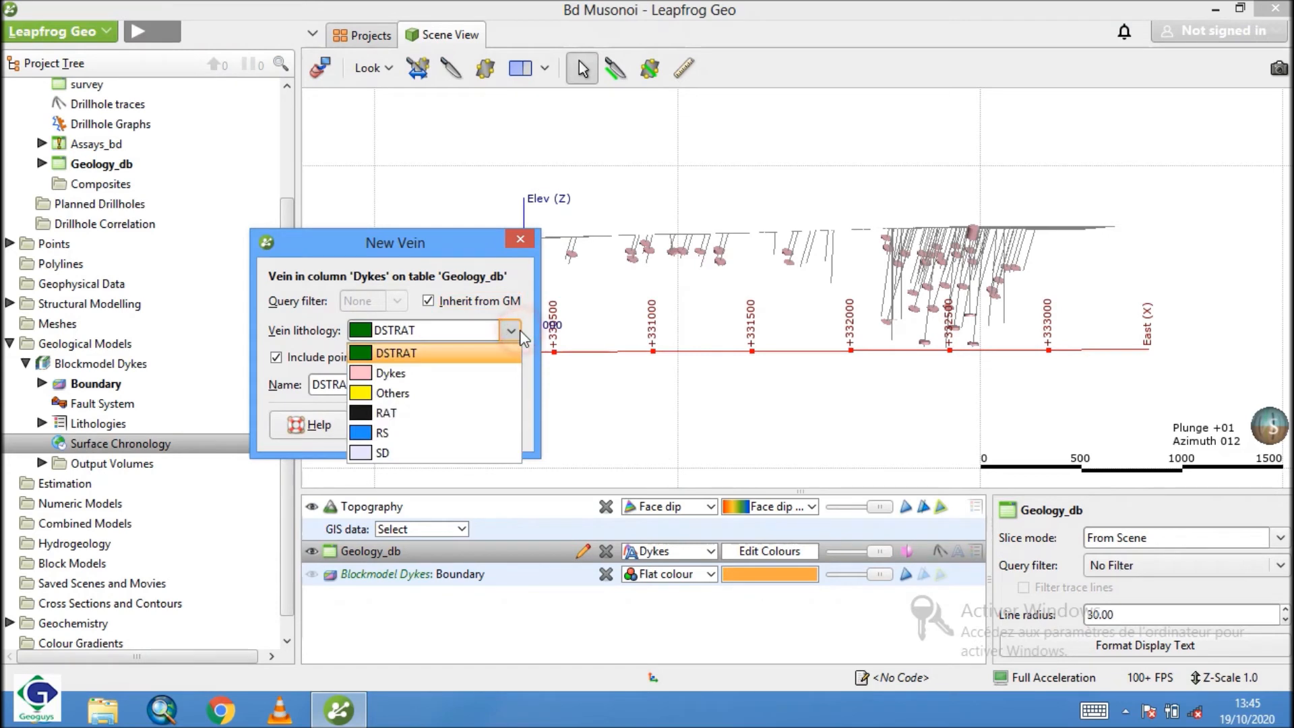
click(397, 374)
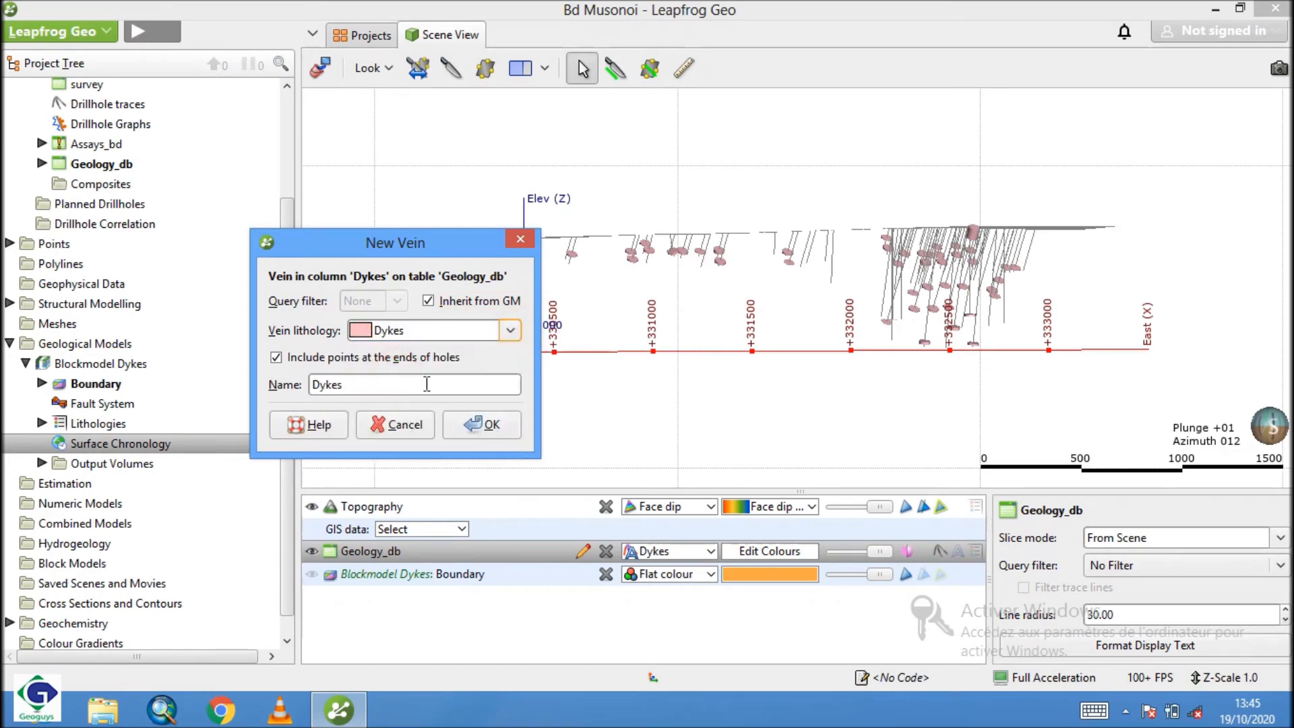
click(324, 385)
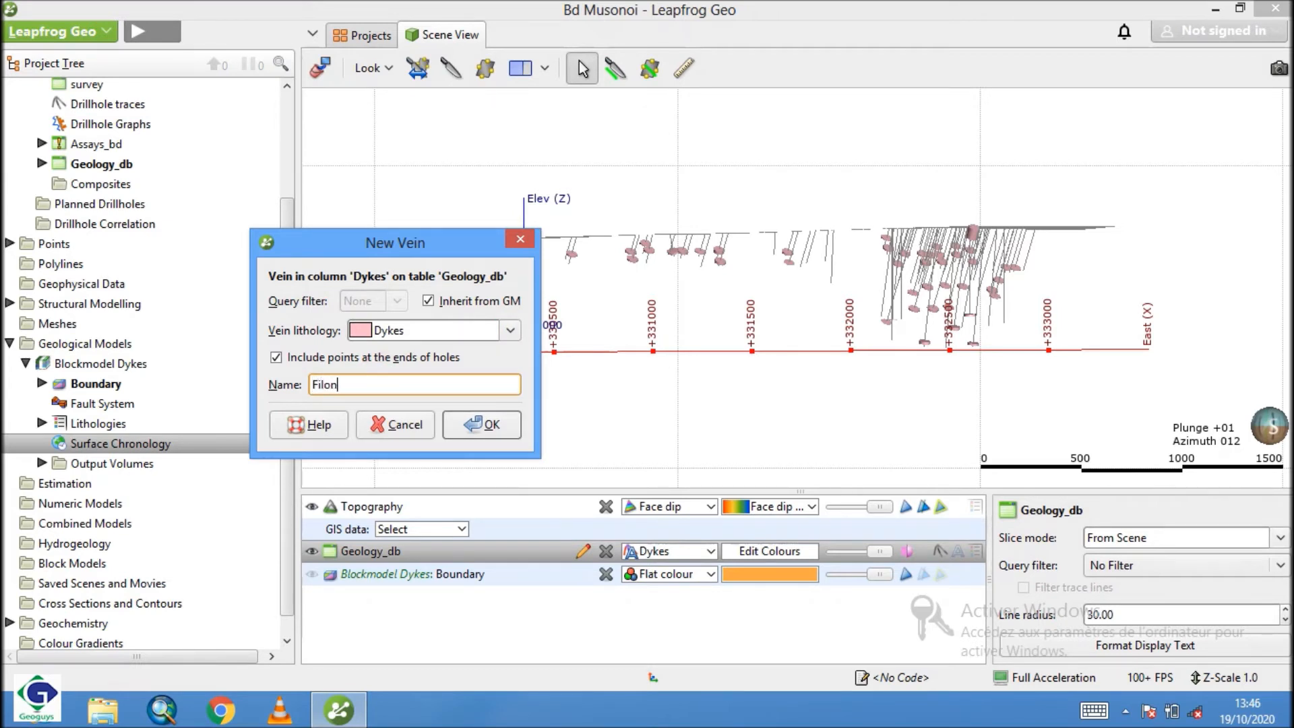
click(492, 426)
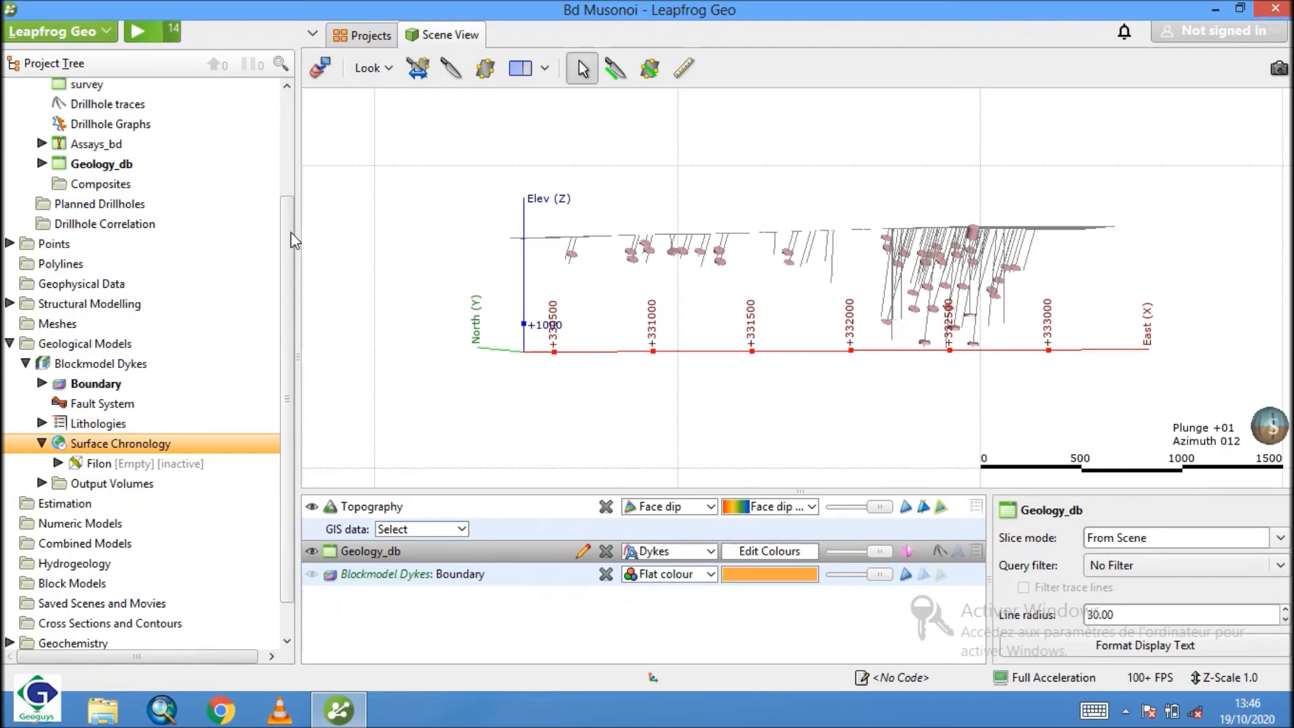
- Display the Filon vein in the scene and examine its shape against the drillhole intervals beneath the topography
drag(782, 263, 984, 296)
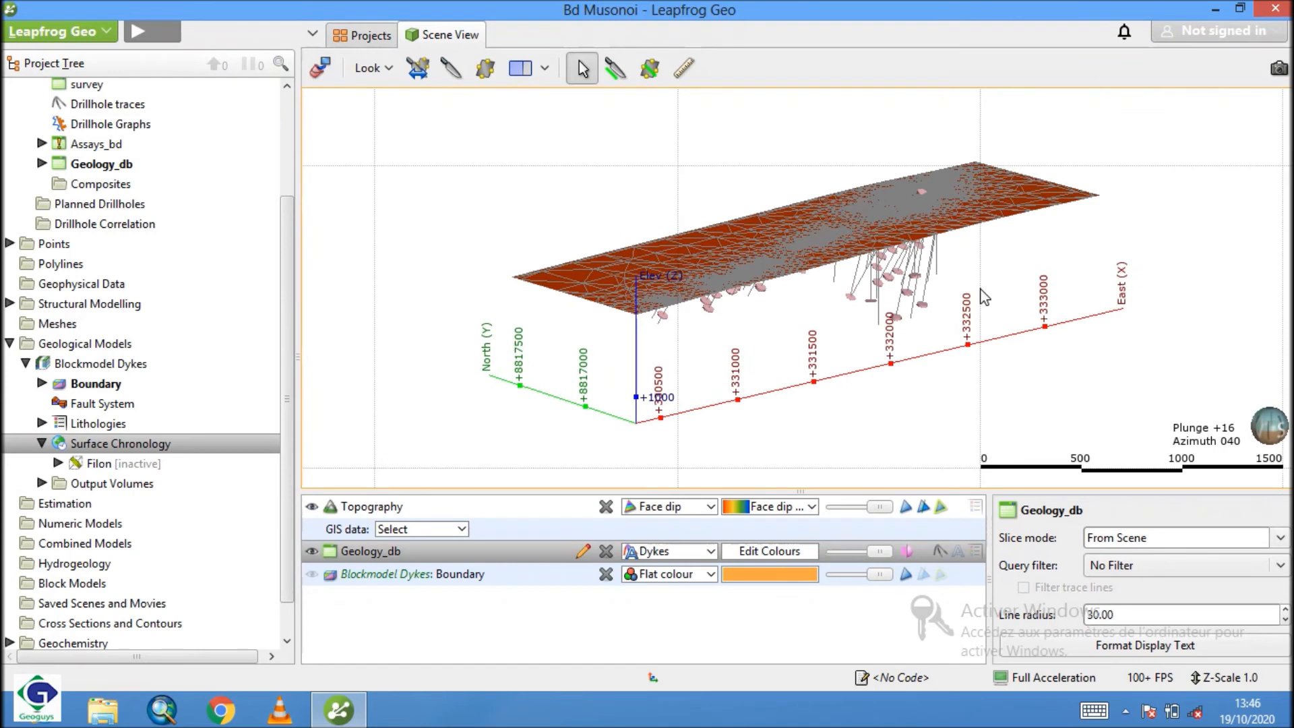
click(98, 463)
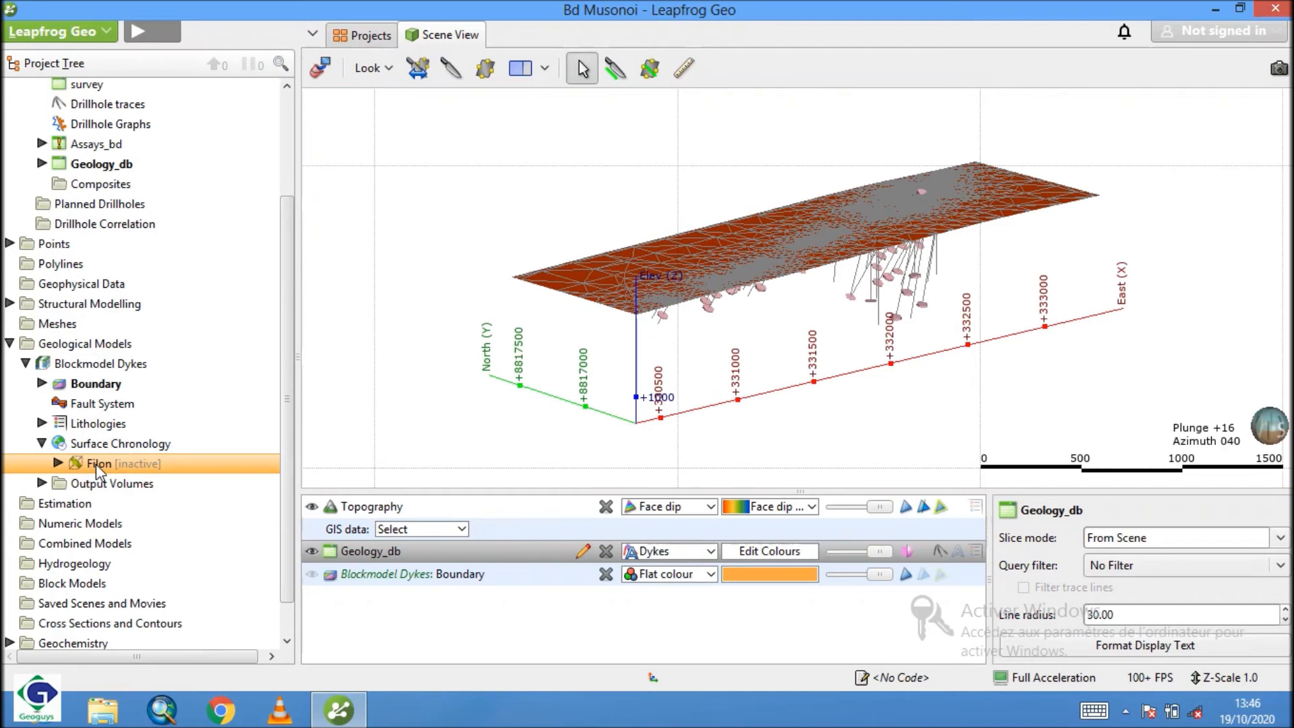
drag(96, 464, 613, 343)
drag(875, 302, 736, 283)
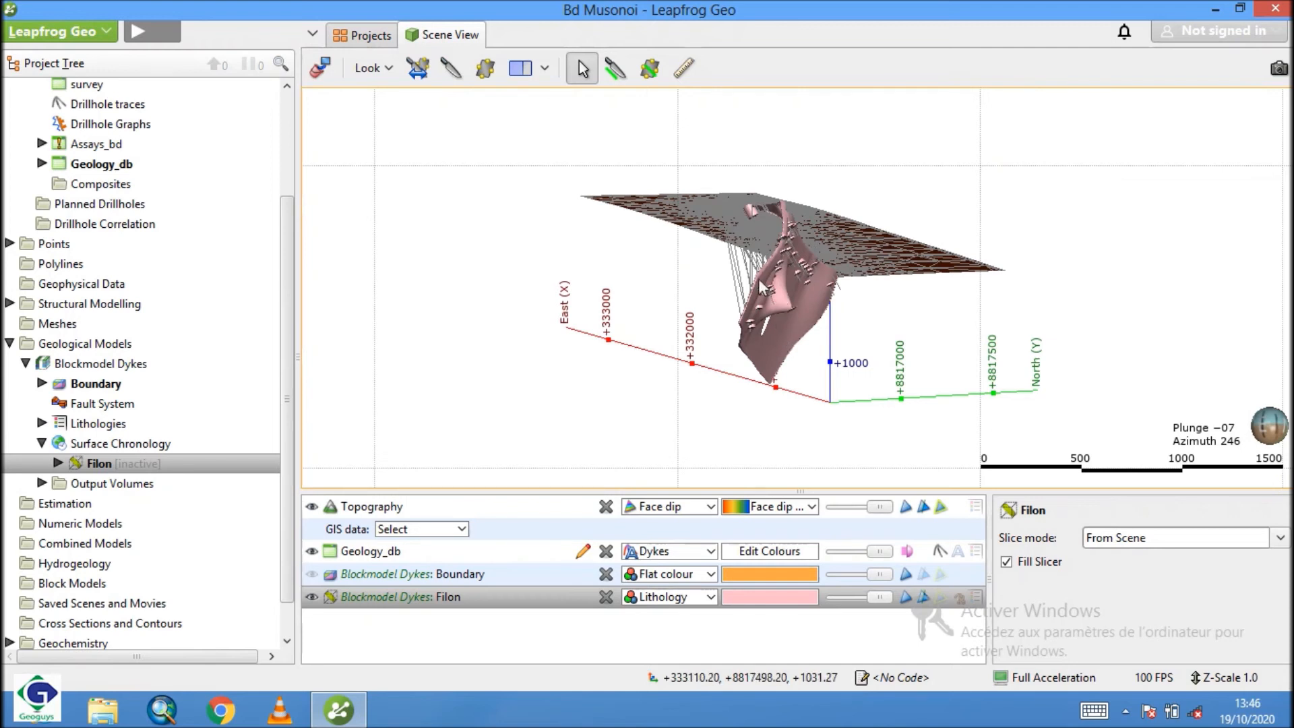
drag(785, 279, 787, 282)
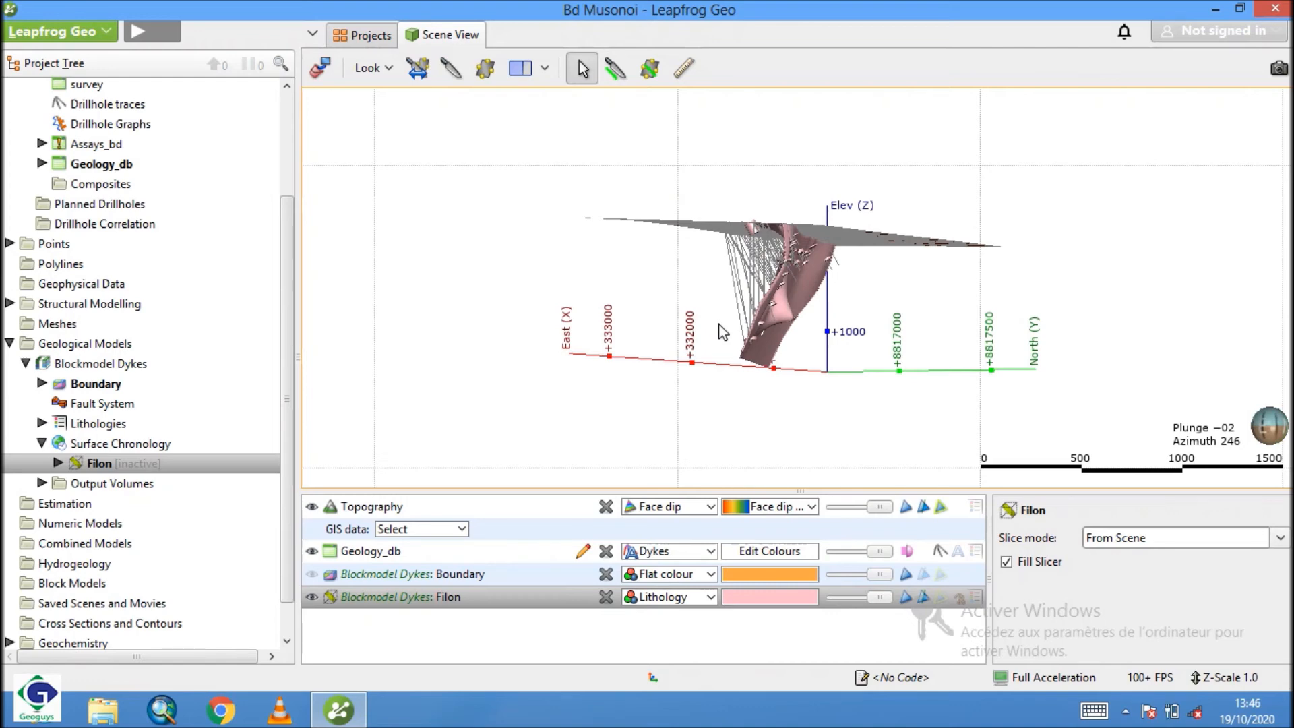
mouse_move(778, 333)
mouse_down()
mouse_move(774, 303)
mouse_move(773, 330)
mouse_up()
scroll(774, 329, up, 10)
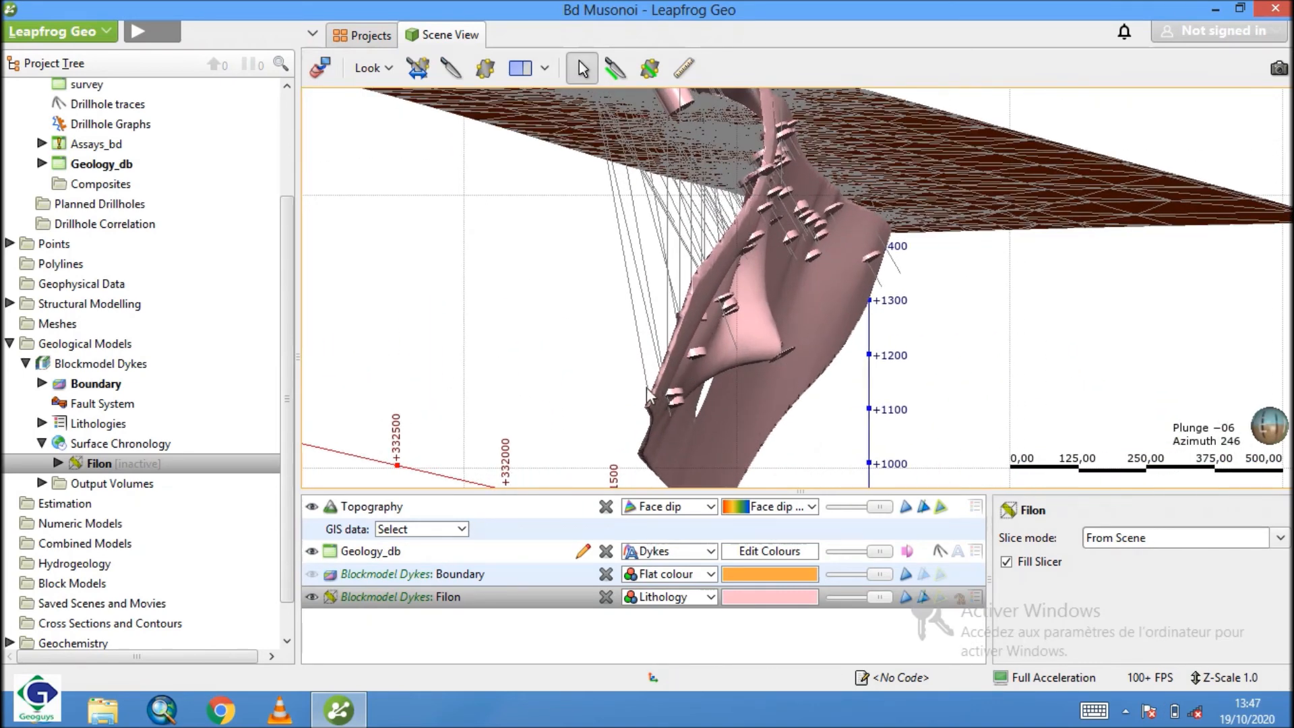
drag(834, 202, 895, 202)
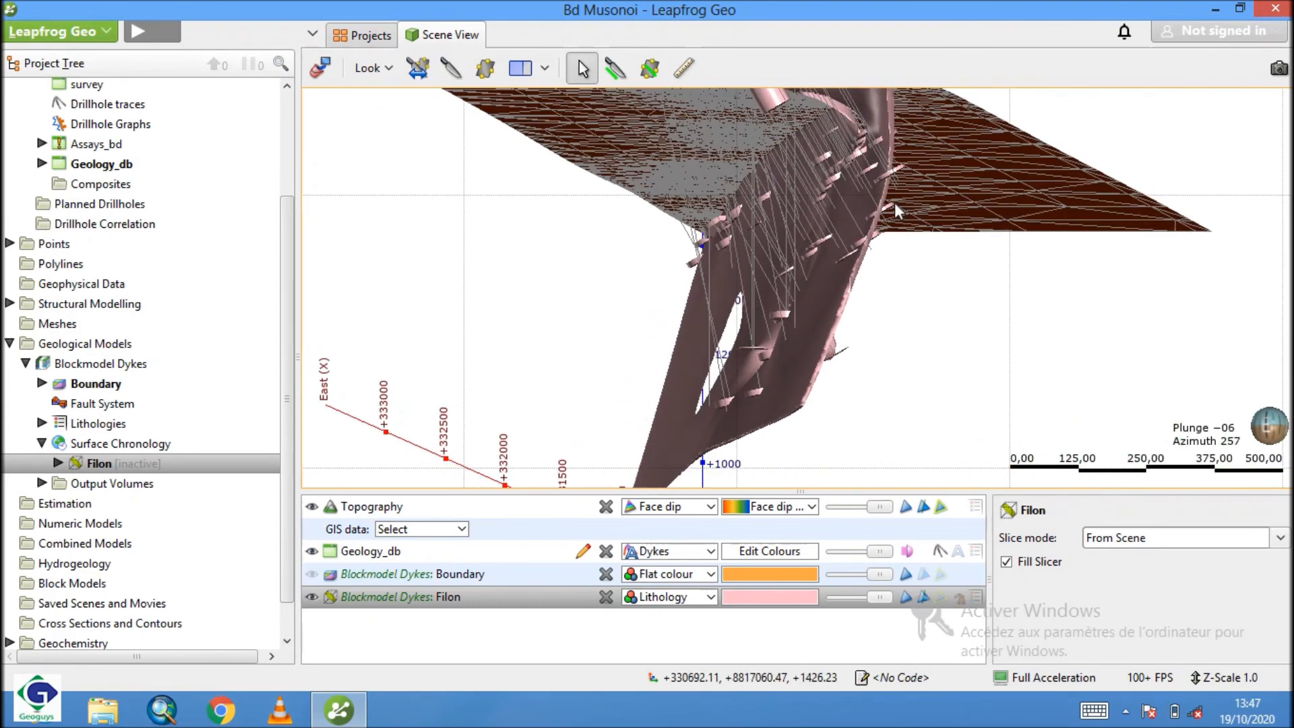
- Show the model boundary again and examine where the Filon vein meets its faces and the topography
click(312, 574)
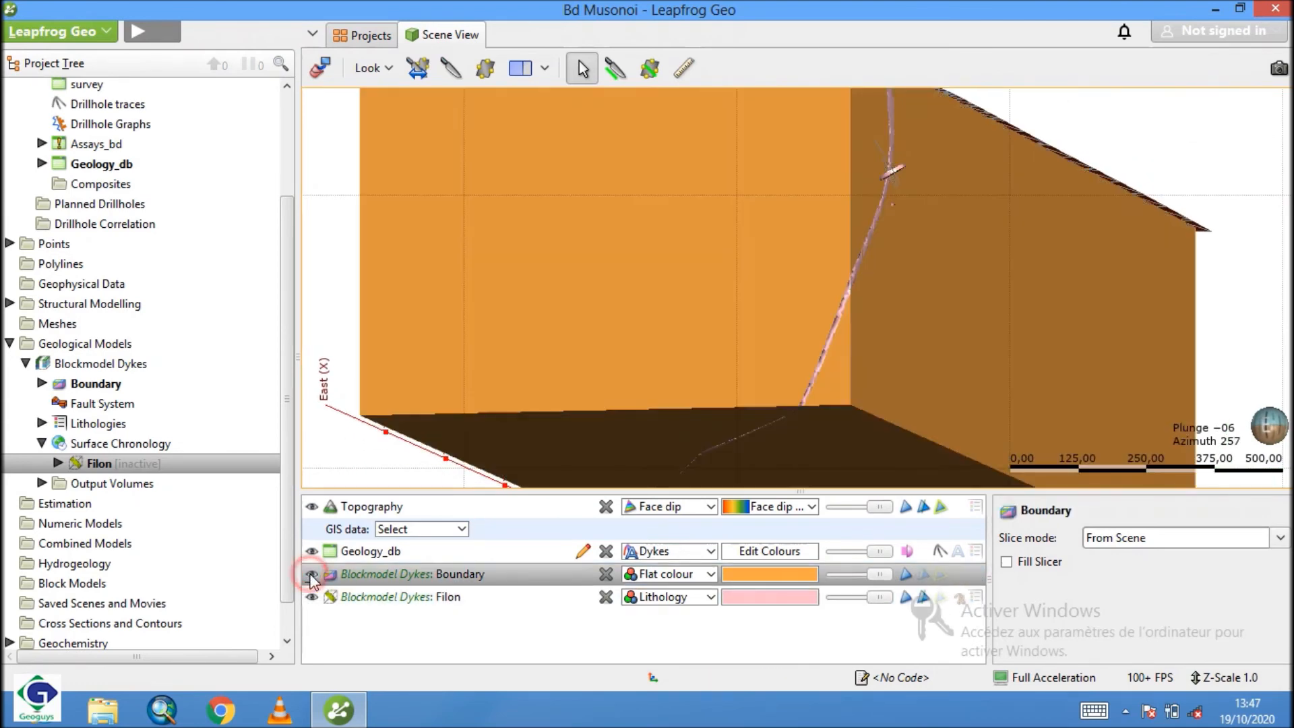
drag(972, 281, 857, 286)
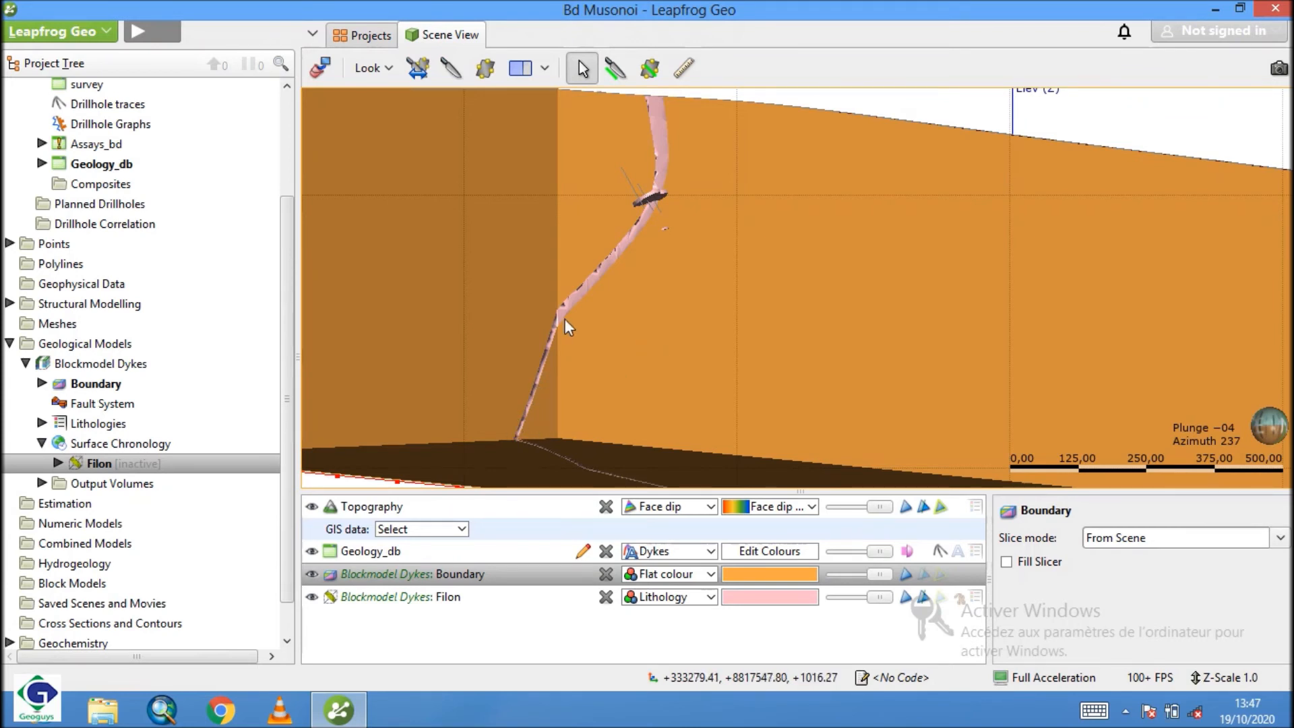
drag(786, 130, 684, 186)
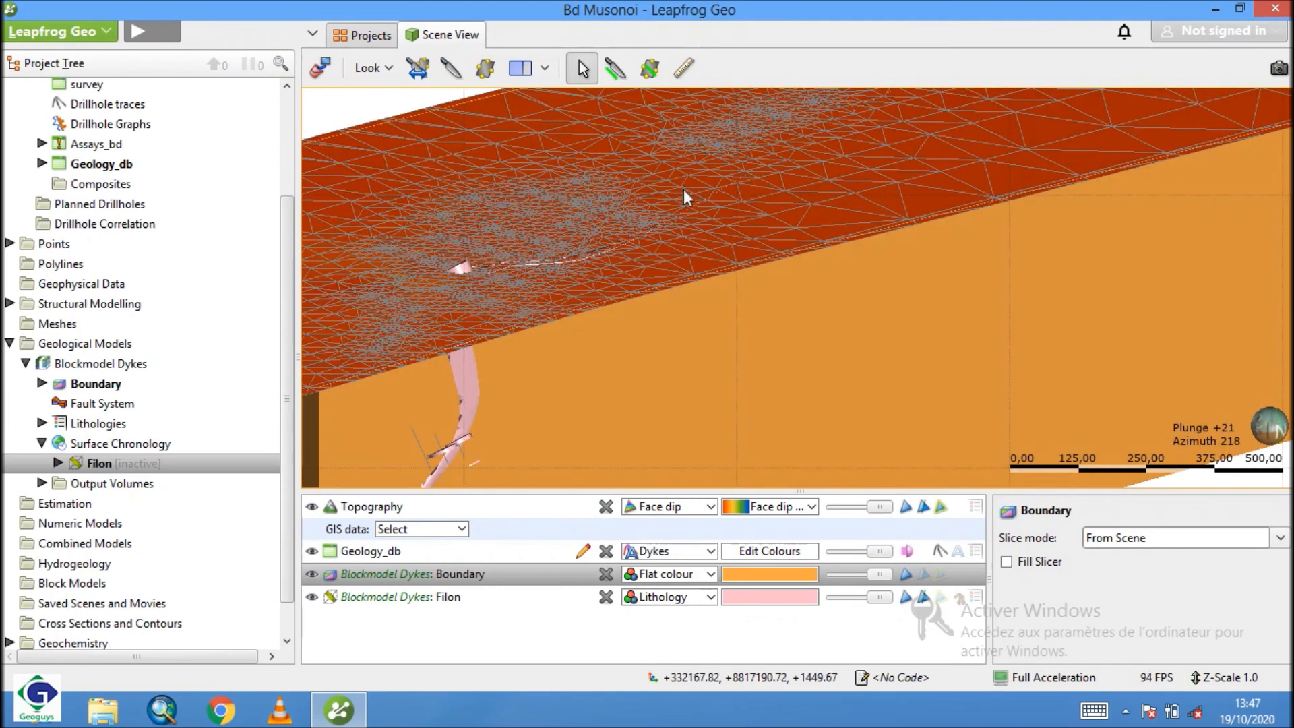
- Slice the scene to examine the Filon vein inside the boundary, then remove the slicer and view the whole model
click(449, 72)
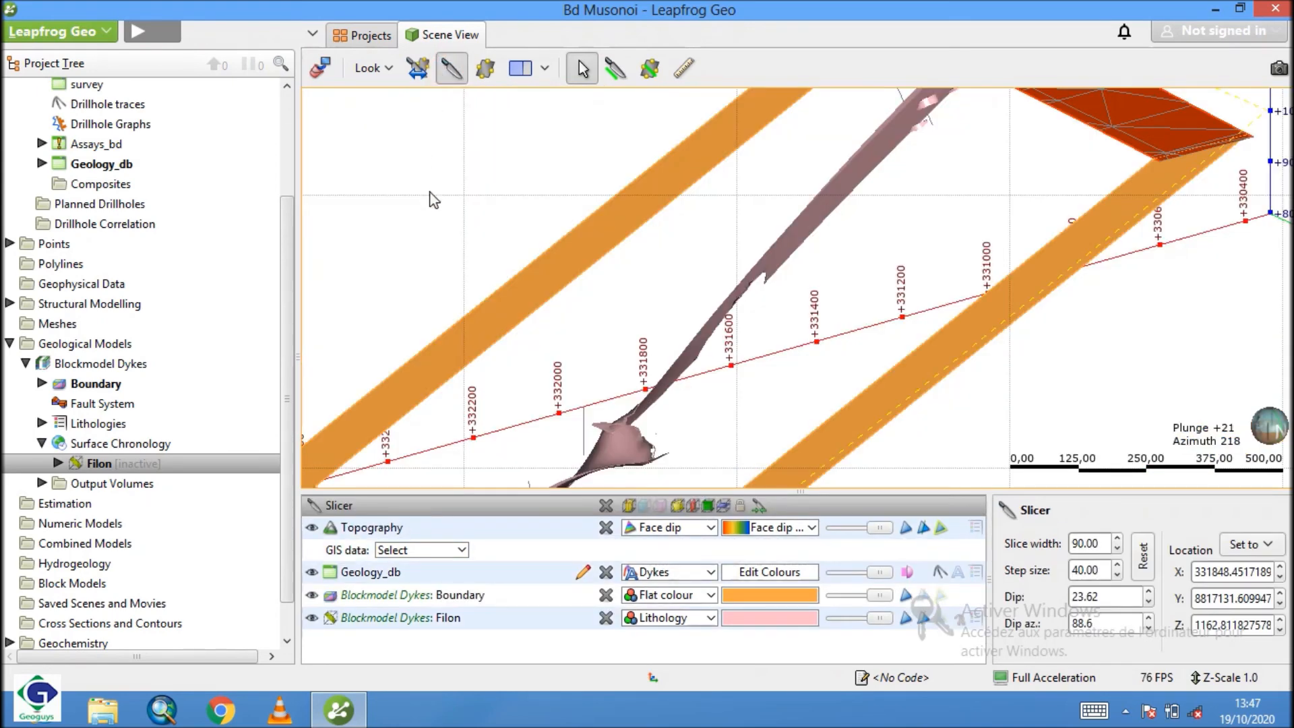
drag(956, 364, 536, 43)
drag(875, 329, 839, 265)
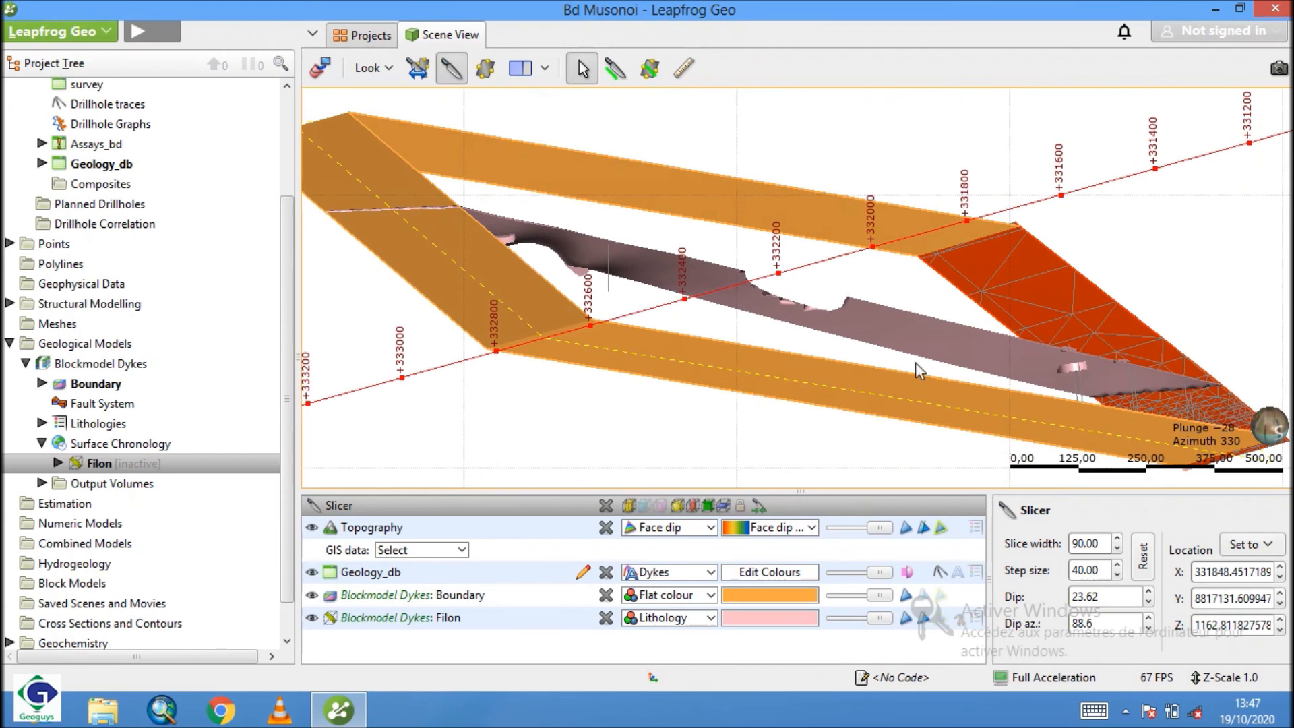
click(606, 507)
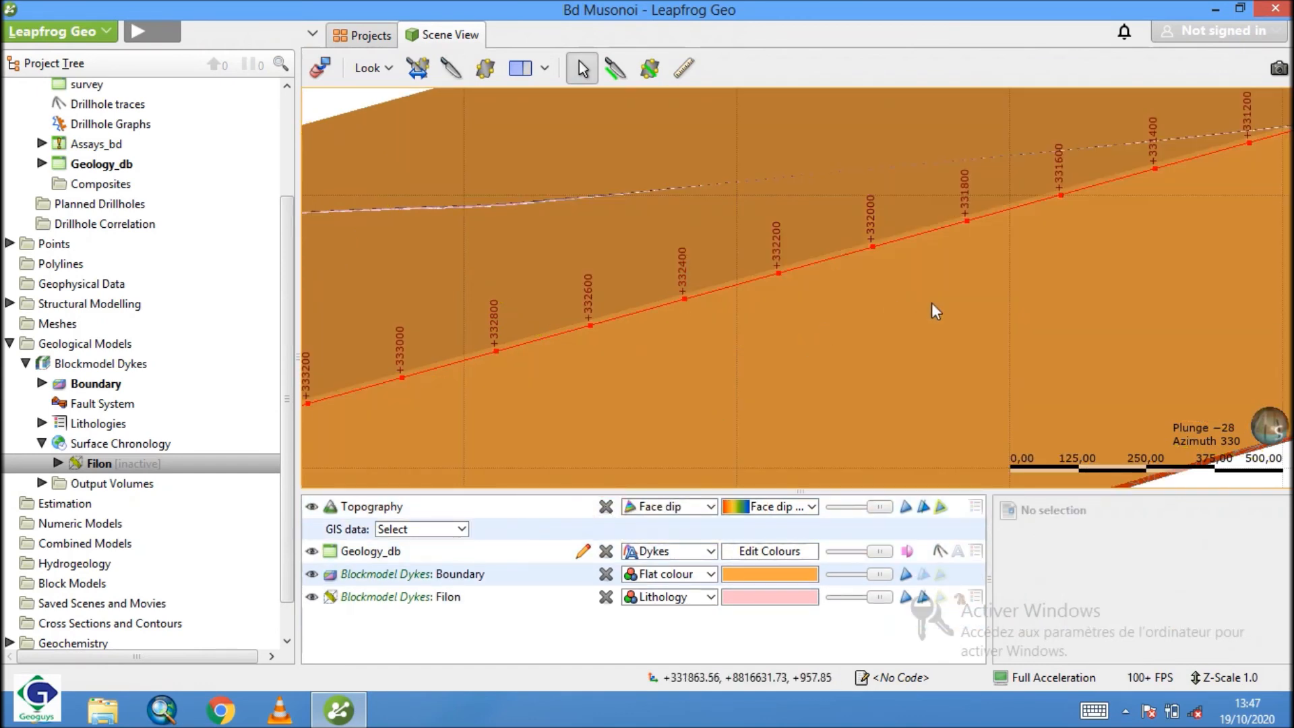
drag(931, 304, 758, 146)
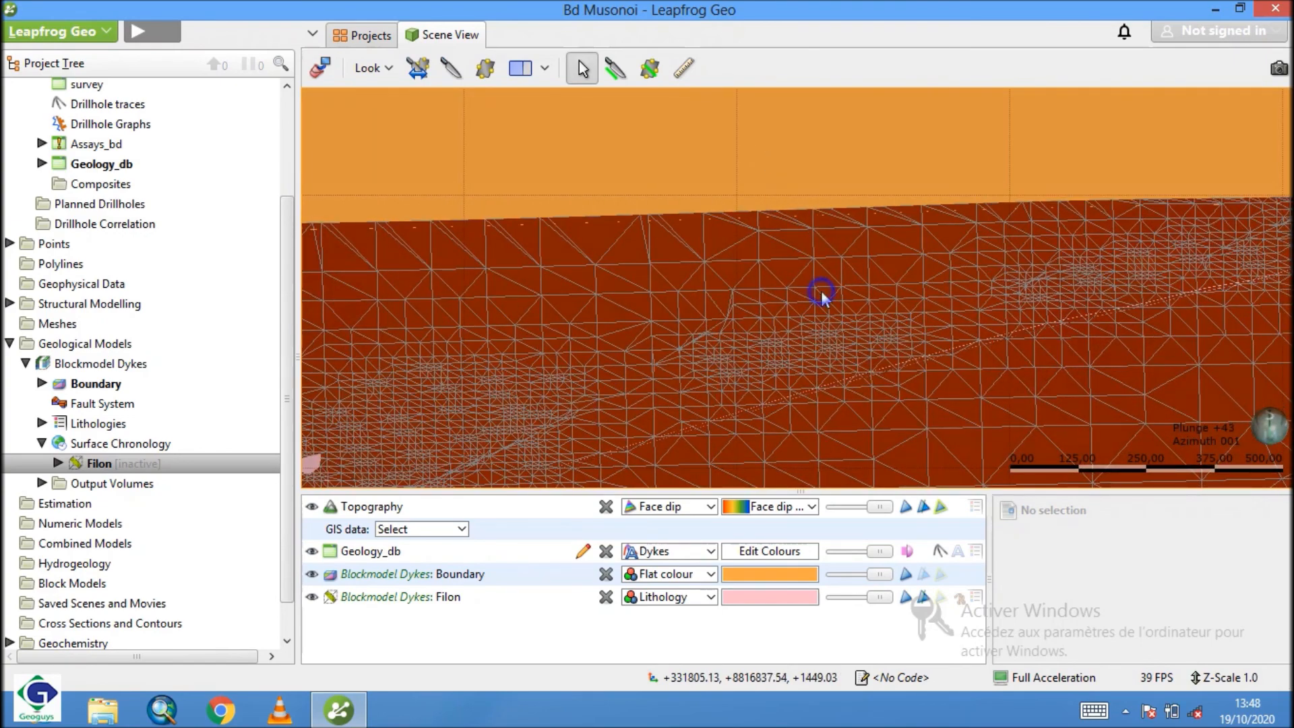
scroll(743, 225, up, 3)
scroll(756, 268, down, 6)
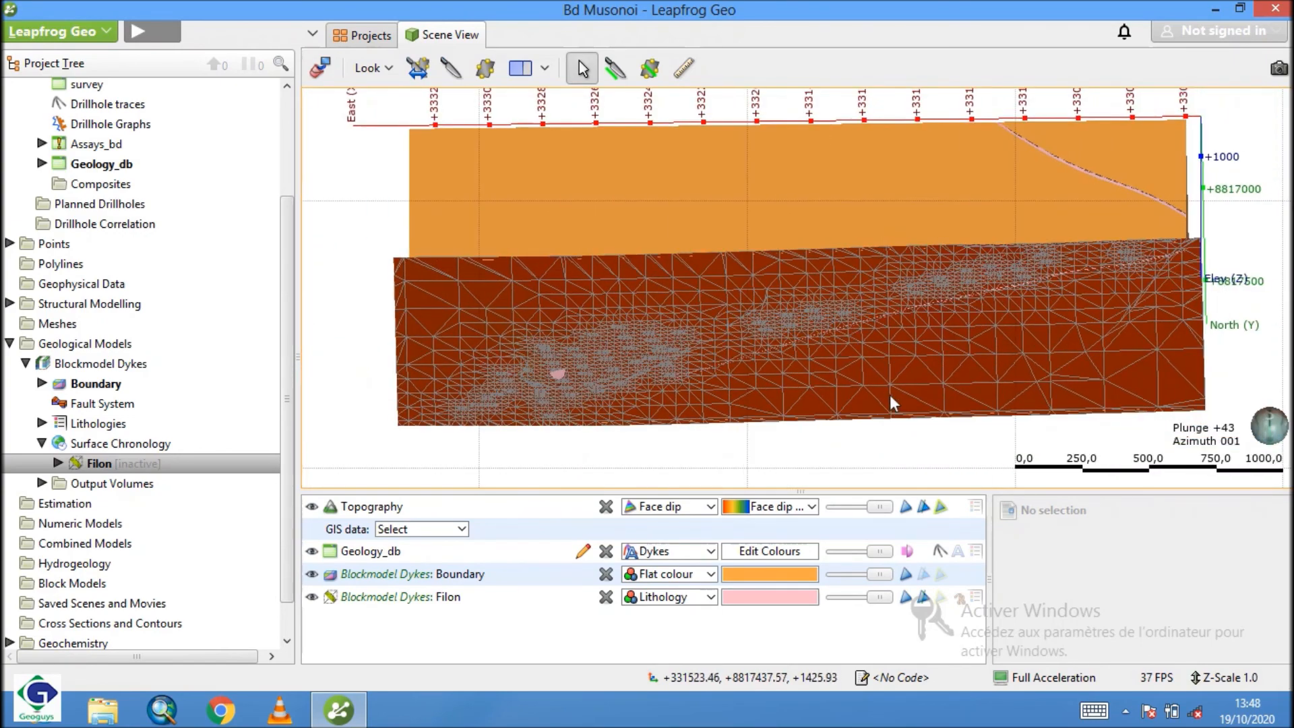
drag(896, 287, 857, 147)
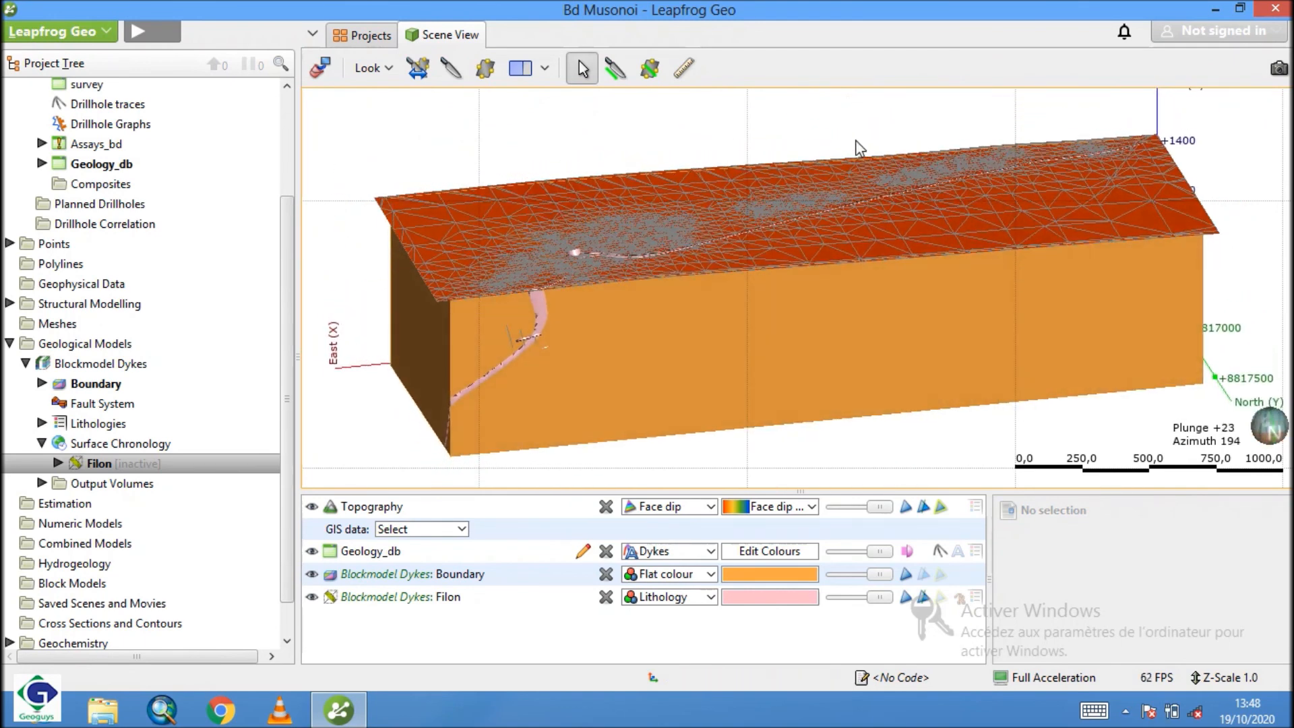